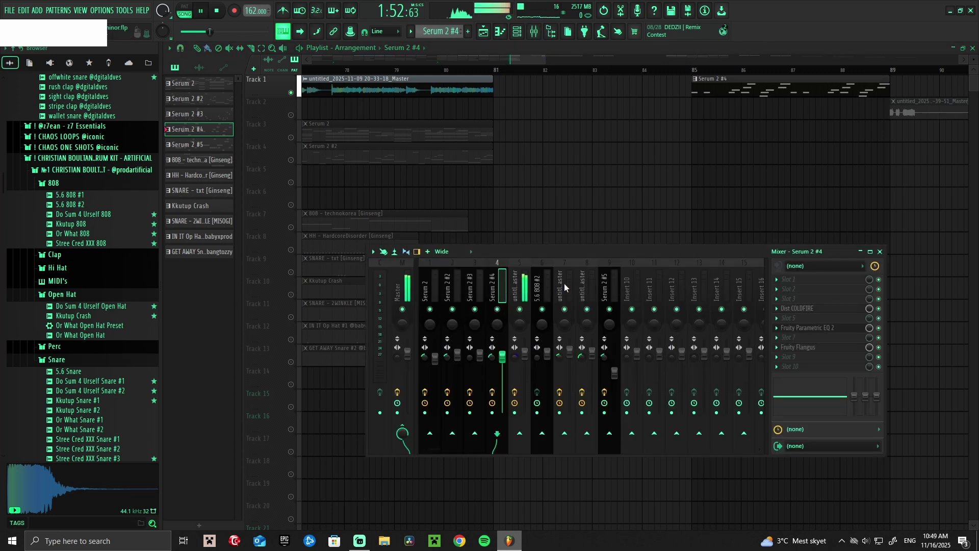
Inspect the ShaperBox 3, Vocodex and Fruity Parametric EQ 2 effects on the untitled master audio's mixer track 5
{"action": "left_click", "coordinate": [518, 286]}
{"action": "left_click", "coordinate": [819, 300]}
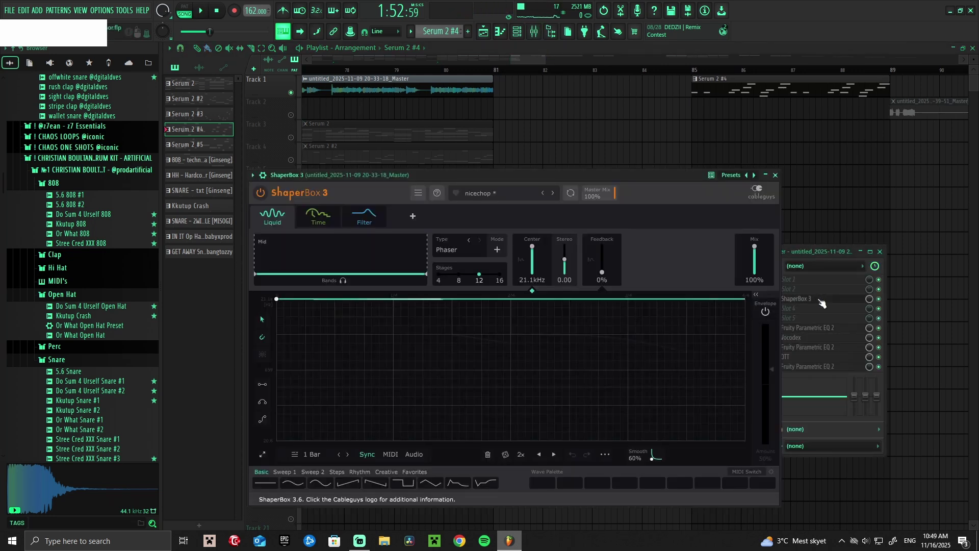
{"action": "left_click", "coordinate": [820, 301]}
{"action": "left_click", "coordinate": [819, 328]}
{"action": "left_click", "coordinate": [830, 329]}
{"action": "left_click", "coordinate": [831, 337]}
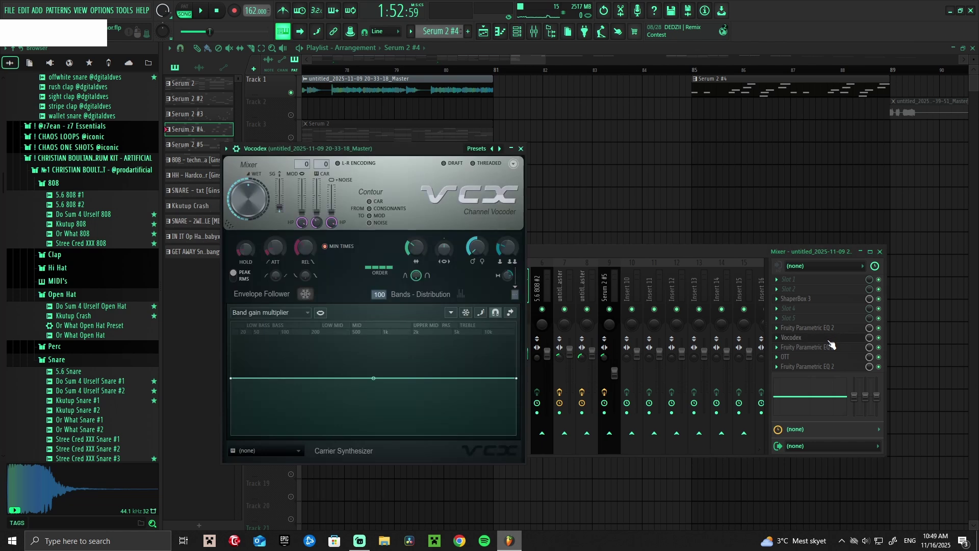
{"action": "left_click", "coordinate": [831, 347]}
{"action": "left_click", "coordinate": [832, 367]}
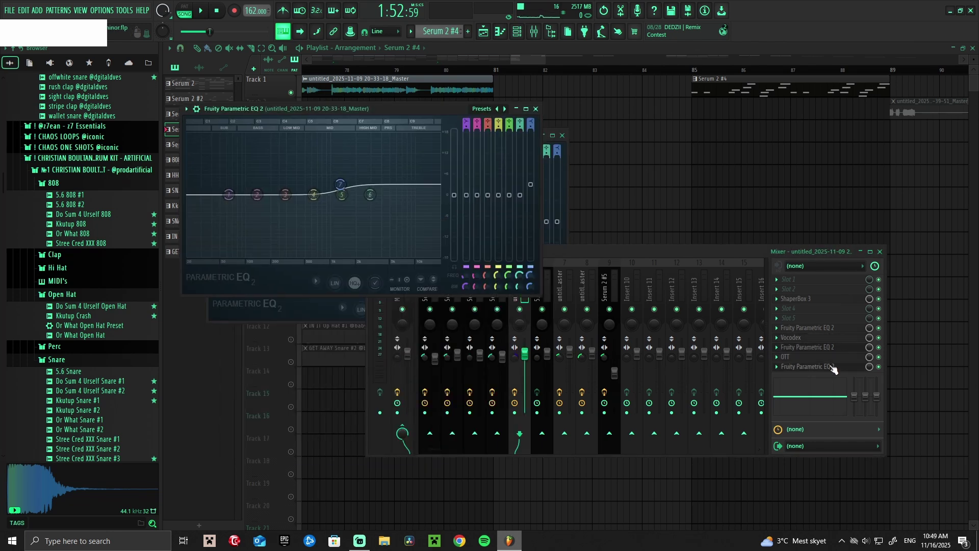
{"action": "left_click", "coordinate": [645, 155]}
Play back the untitled master audio on playlist Track 1 from bar 77 with the mixer in view
{"action": "scroll", "coordinate": [363, 64], "scroll_direction": "up", "scroll_amount": 3}
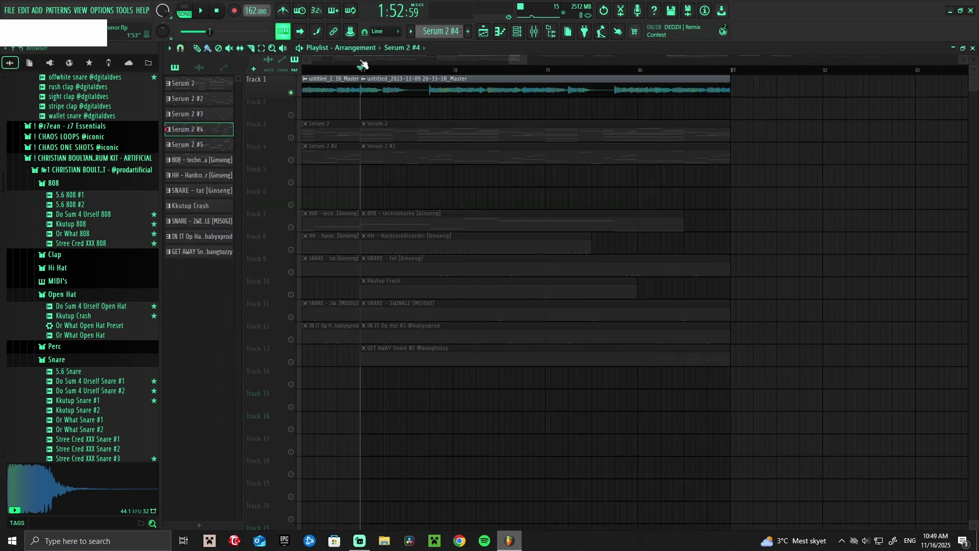
{"action": "left_click", "coordinate": [534, 32]}
{"action": "key", "text": "space"}
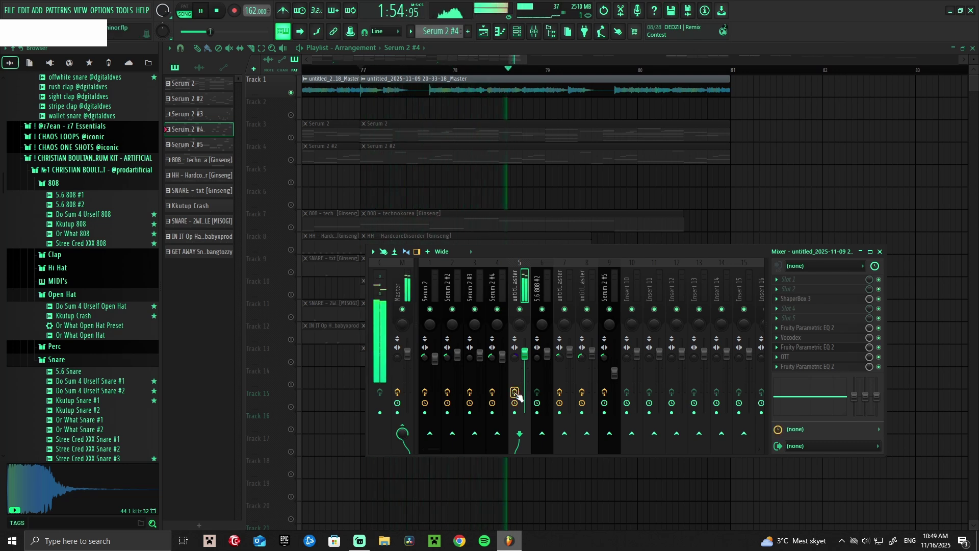
{"action": "key", "text": "F9"}
Open the Serum 2 #4 instrument to view its synth patch, and close it again
{"action": "scroll", "coordinate": [442, 90], "scroll_direction": "down", "scroll_amount": 5}
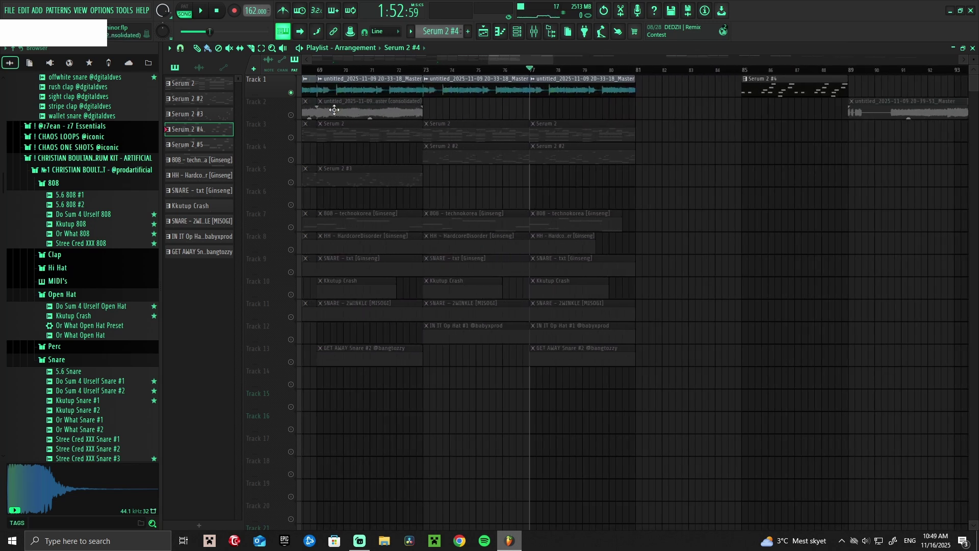
{"action": "scroll", "coordinate": [544, 158], "scroll_direction": "up", "scroll_amount": 4}
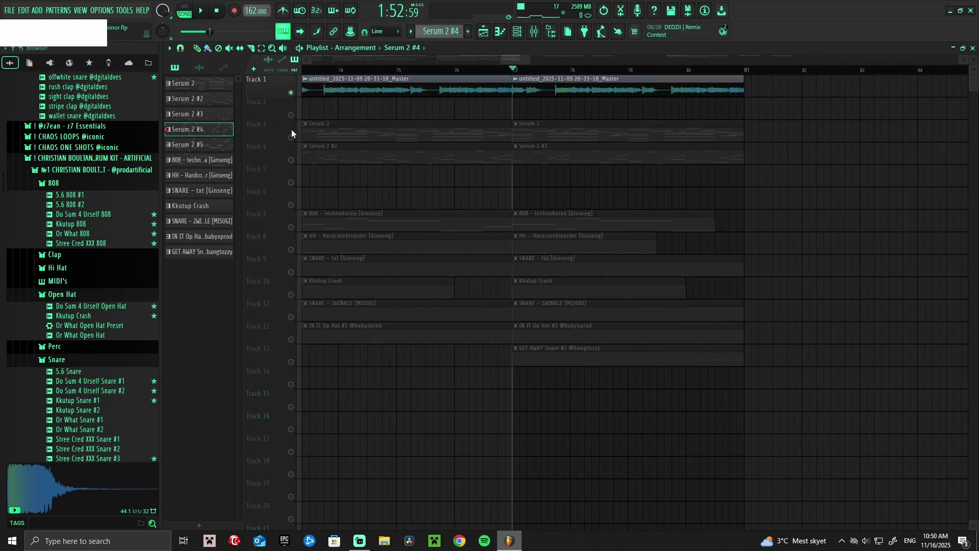
{"action": "left_click", "coordinate": [540, 31]}
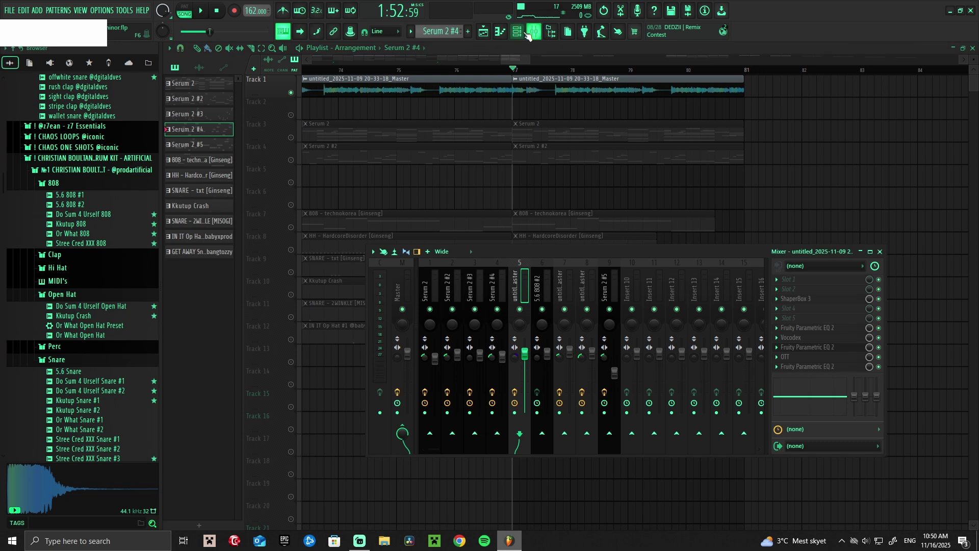
{"action": "left_click", "coordinate": [529, 33]}
{"action": "left_click", "coordinate": [376, 274]}
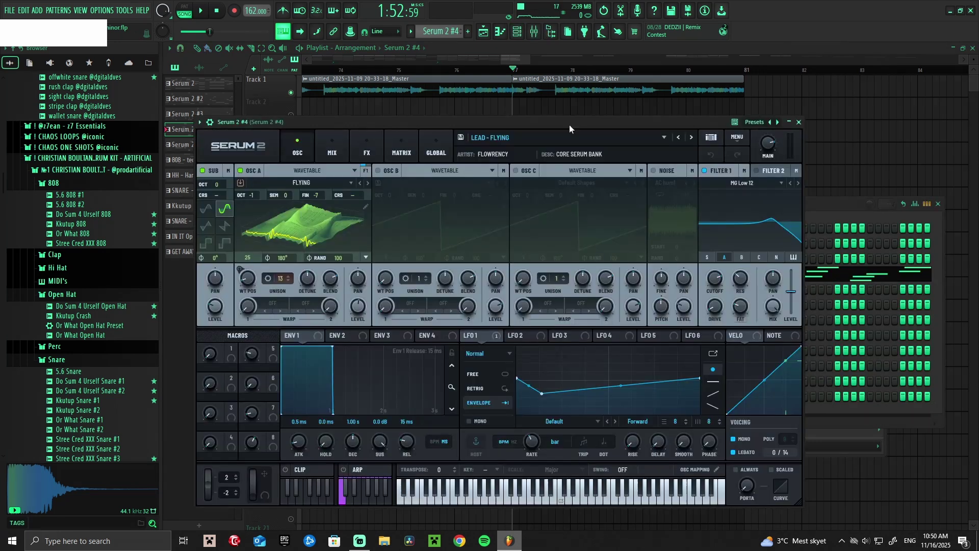
{"action": "left_click", "coordinate": [798, 122]}
Open the Serum 2 pattern from Track 3 in the piano roll and play its chords and melody
{"action": "left_click", "coordinate": [477, 158]}
{"action": "double_click", "coordinate": [523, 134]}
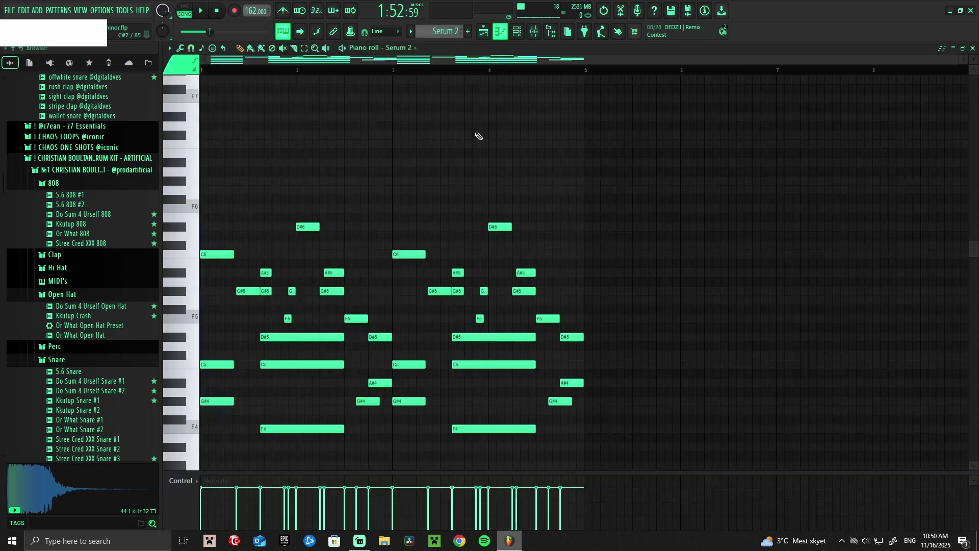
{"action": "scroll", "coordinate": [350, 106], "scroll_direction": "down", "scroll_amount": 4}
{"action": "key", "text": "space"}
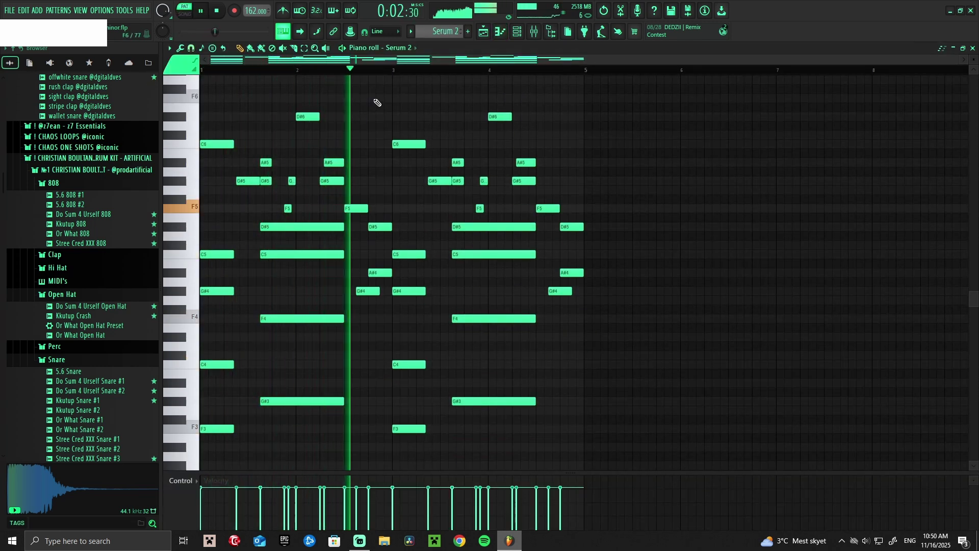
{"action": "scroll", "coordinate": [378, 102], "scroll_direction": "up", "scroll_amount": 1}
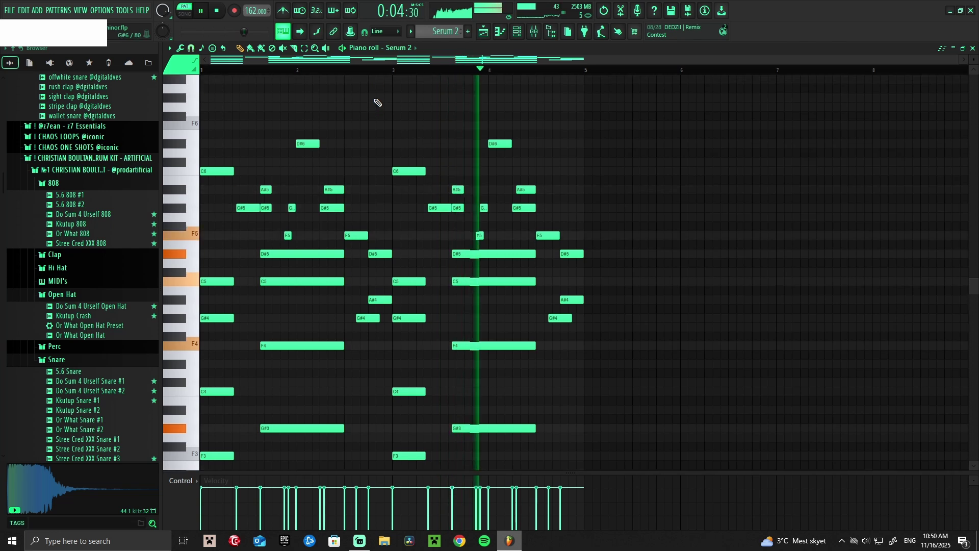
{"action": "scroll", "coordinate": [378, 102], "scroll_direction": "down", "scroll_amount": 1}
{"action": "key", "text": "space"}
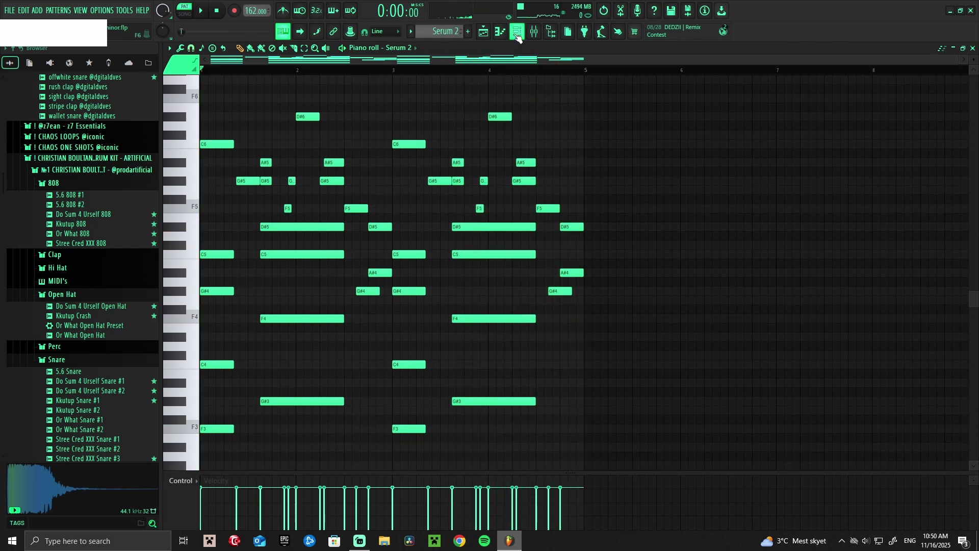
View the Serum 2 instrument's synth patch and inspect the OTT and Fruity Parametric EQ 2 effects on its mixer track
{"action": "key", "text": "F6"}
{"action": "left_click", "coordinate": [391, 231]}
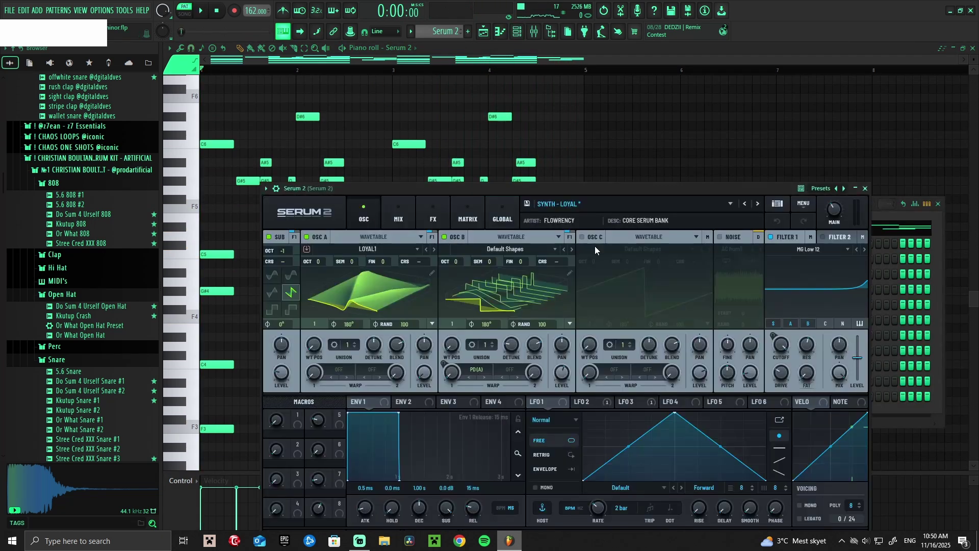
{"action": "left_click", "coordinate": [535, 33]}
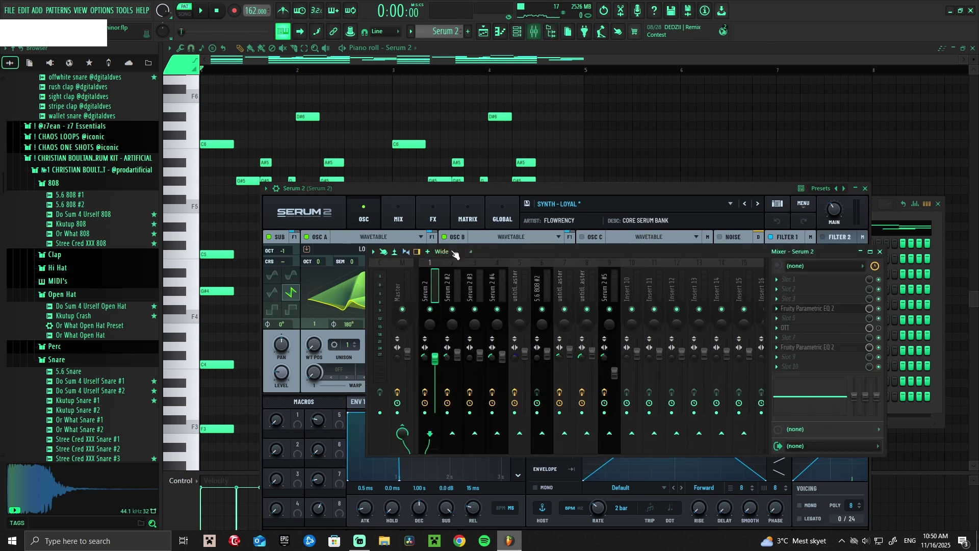
{"action": "left_click", "coordinate": [813, 308]}
{"action": "left_click", "coordinate": [814, 310]}
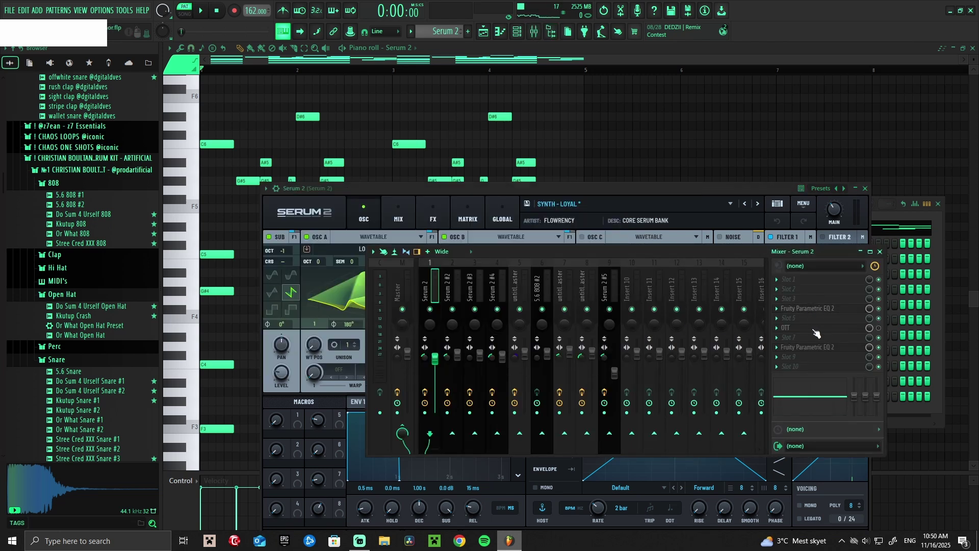
{"action": "left_click", "coordinate": [815, 328]}
{"action": "left_click", "coordinate": [816, 329]}
{"action": "left_click", "coordinate": [818, 348]}
{"action": "left_click", "coordinate": [818, 351]}
{"action": "left_click", "coordinate": [827, 347]}
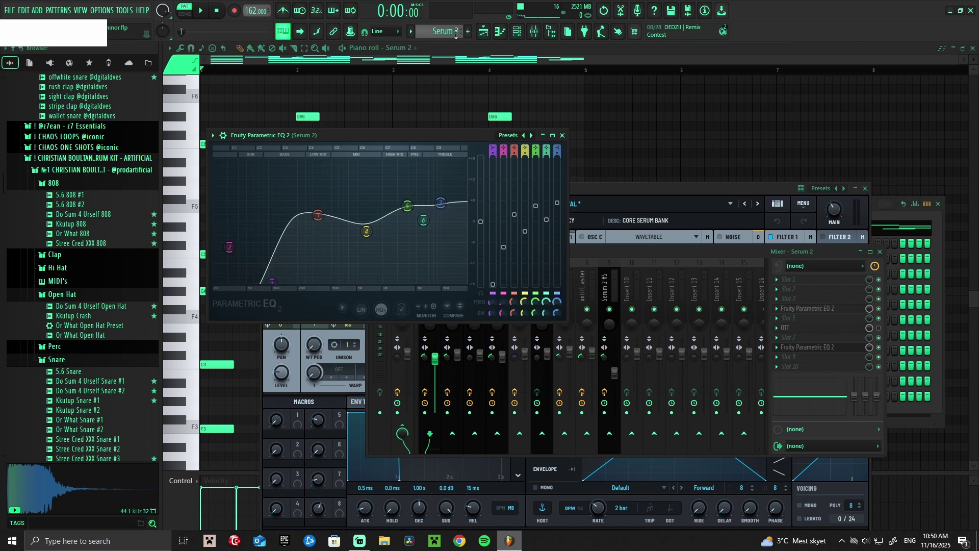
Open the Serum 2 #2 pattern from playlist Track 4 in the piano roll and play it back
{"action": "left_click", "coordinate": [483, 31]}
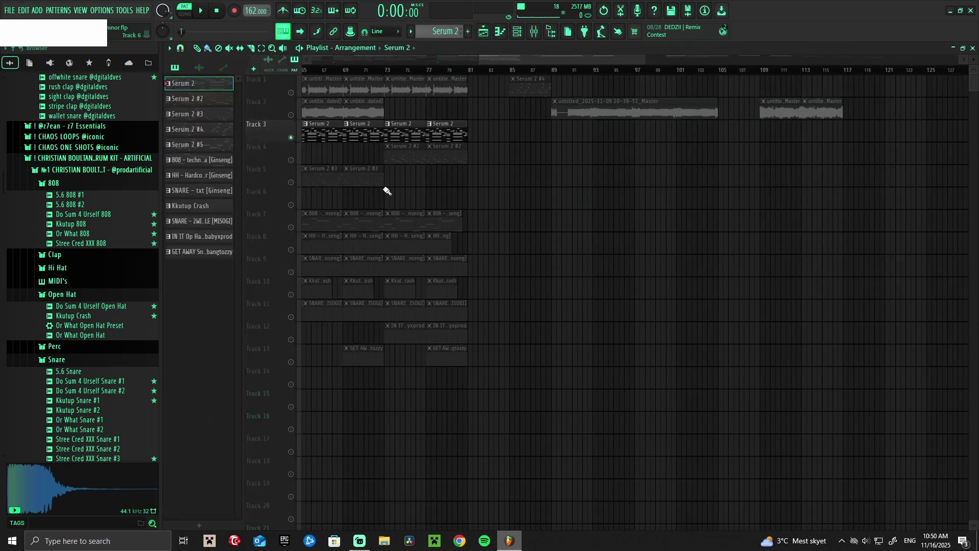
{"action": "double_click", "coordinate": [419, 158]}
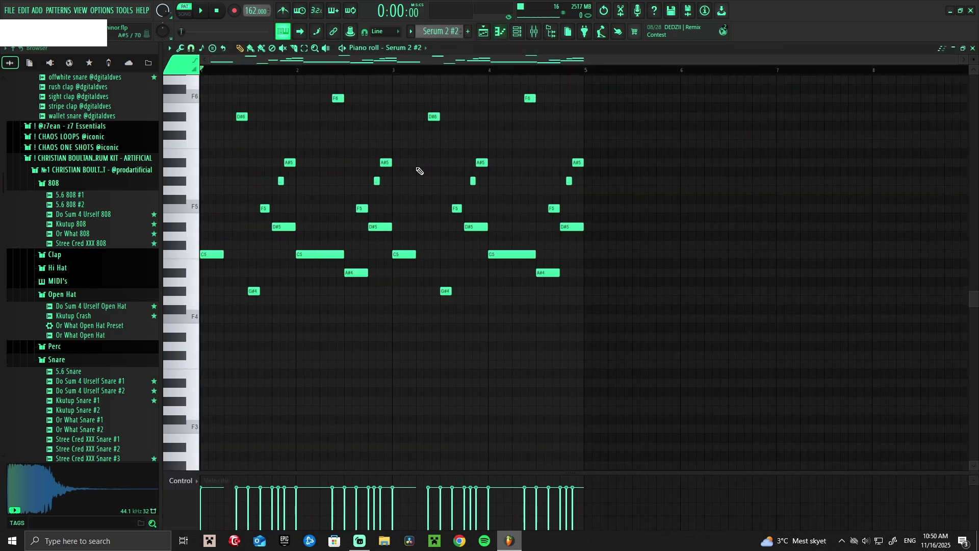
{"action": "key", "text": "space"}
{"action": "scroll", "coordinate": [331, 153], "scroll_direction": "up", "scroll_amount": 3}
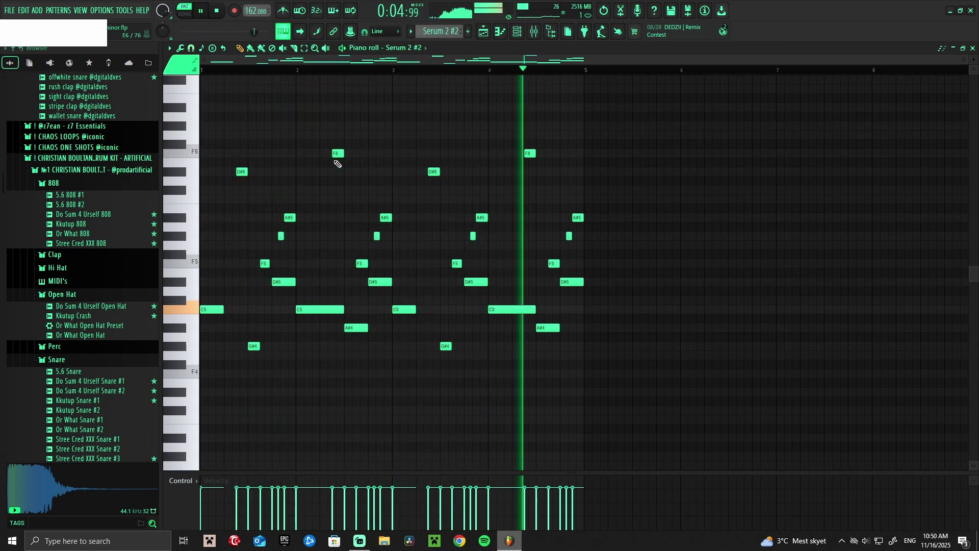
{"action": "key", "text": "space"}
Open the Serum 2 #2 instrument to view its synth patch, and close it again
{"action": "key", "text": "F9"}
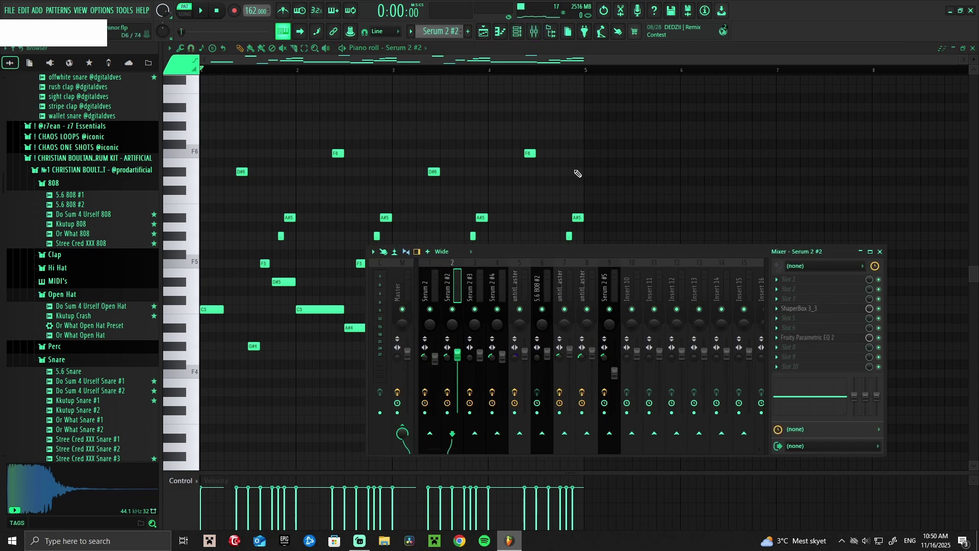
{"action": "left_click", "coordinate": [518, 32]}
{"action": "left_click", "coordinate": [382, 247]}
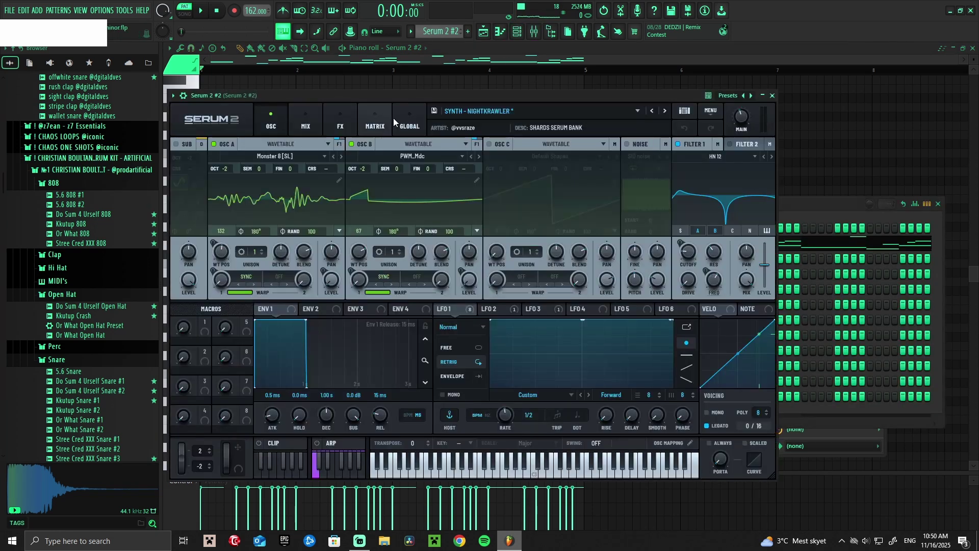
{"action": "left_click", "coordinate": [773, 95]}
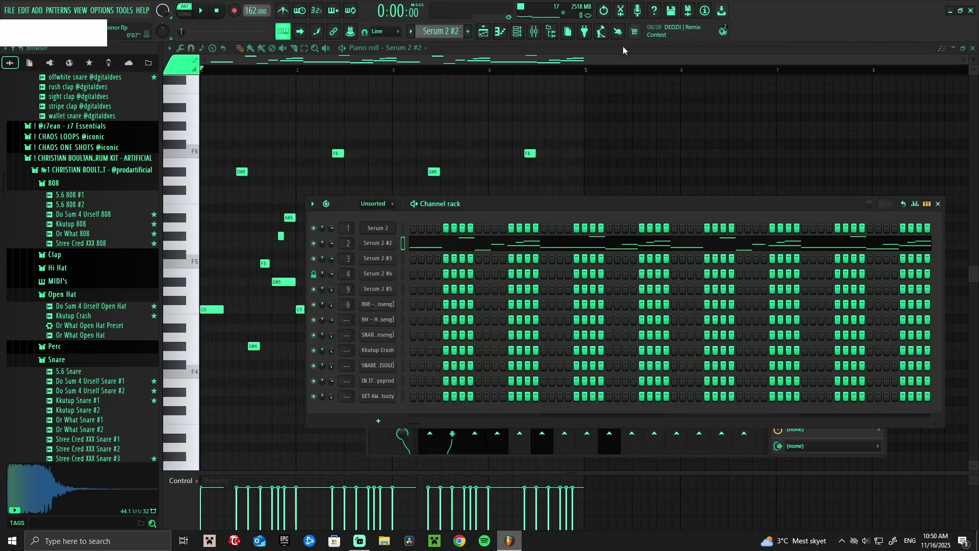
Inspect the ShaperBox 3 Time and Volume shapers and the Fruity Parametric EQ 2 curve on the Serum 2 #2 mixer track
{"action": "key", "text": "F9"}
{"action": "left_click", "coordinate": [829, 316]}
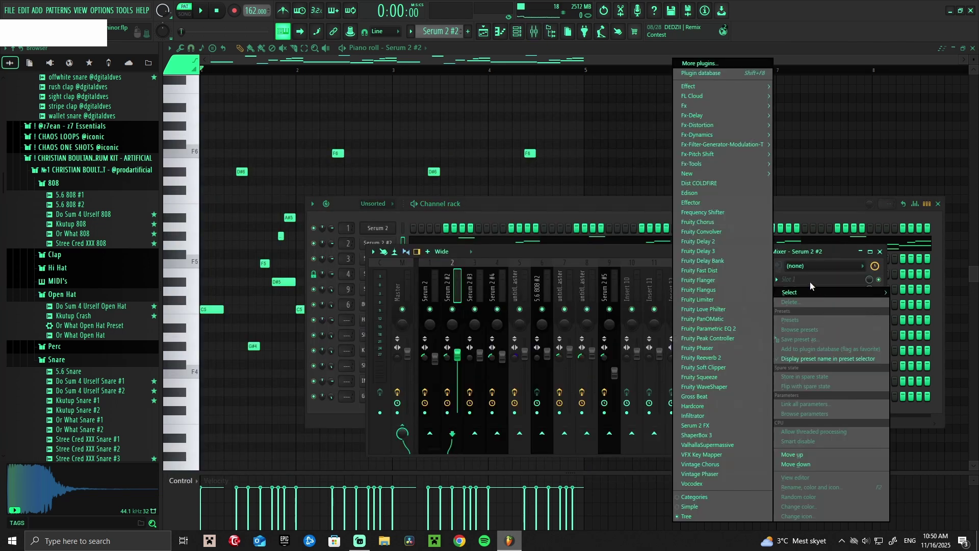
{"action": "key", "text": "Escape"}
{"action": "left_click", "coordinate": [793, 307]}
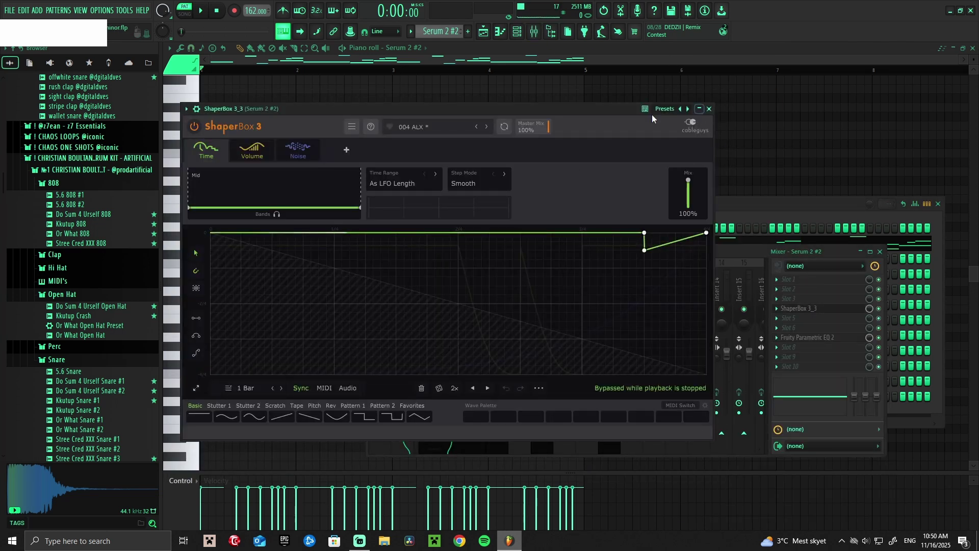
{"action": "left_click", "coordinate": [252, 150]}
{"action": "left_click", "coordinate": [799, 308]}
{"action": "left_click", "coordinate": [807, 337]}
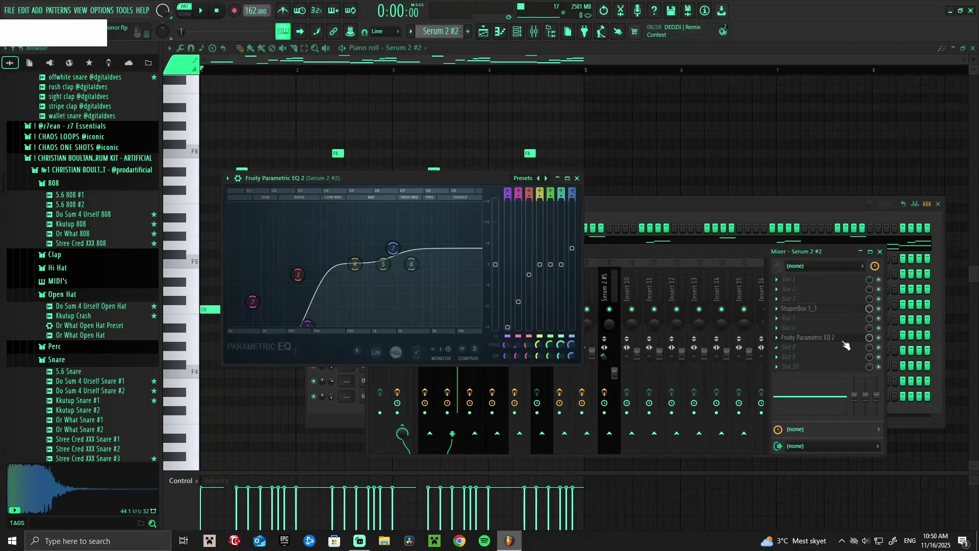
{"action": "left_click", "coordinate": [837, 338]}
{"action": "left_click", "coordinate": [838, 340]}
{"action": "left_click", "coordinate": [579, 176]}
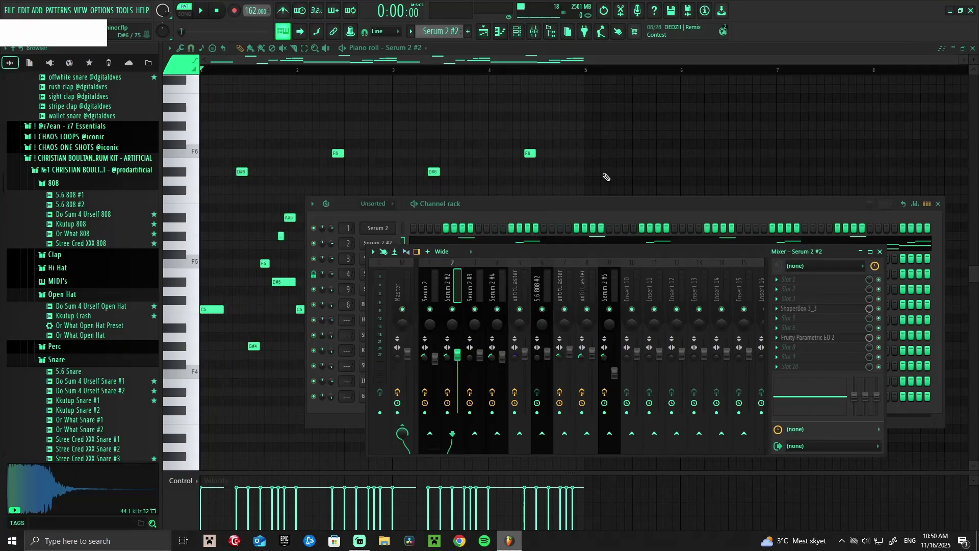
Open the Serum 2 #3 pattern from playlist Track 5 in the piano roll and play it back
{"action": "left_click", "coordinate": [484, 31]}
{"action": "left_click", "coordinate": [368, 175]}
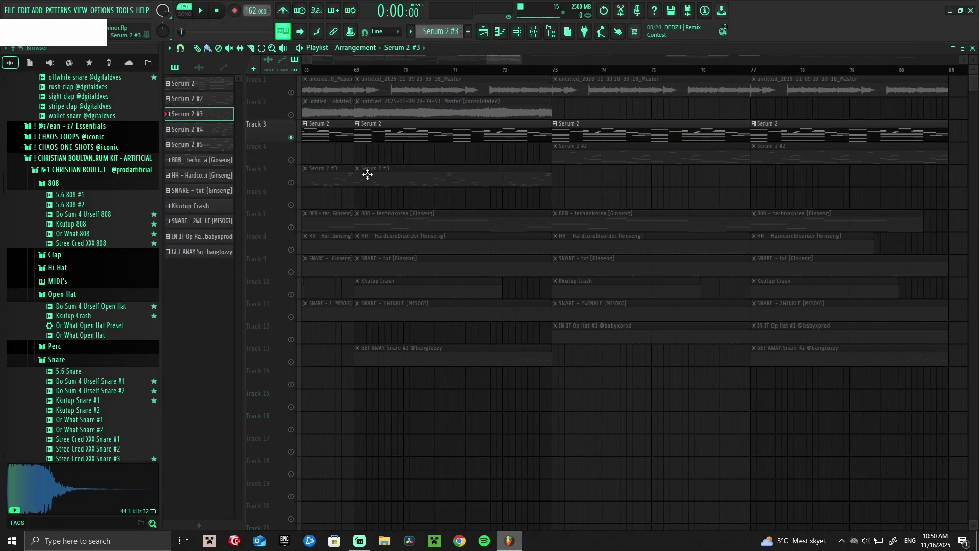
{"action": "left_click", "coordinate": [367, 175]}
{"action": "key", "text": "space"}
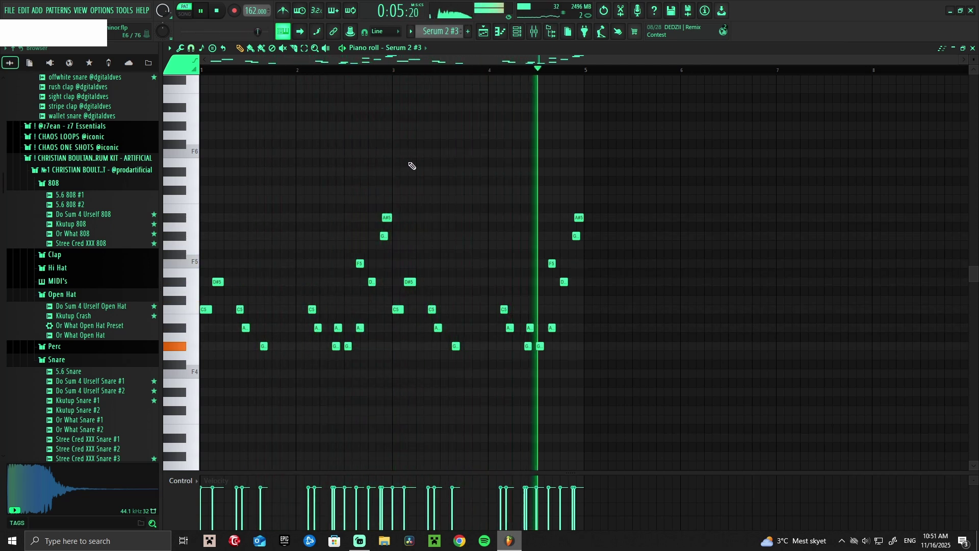
{"action": "key", "text": "space"}
Open the Serum 2 #3 instrument to view its synth patch, and close it again
{"action": "key", "text": "F6"}
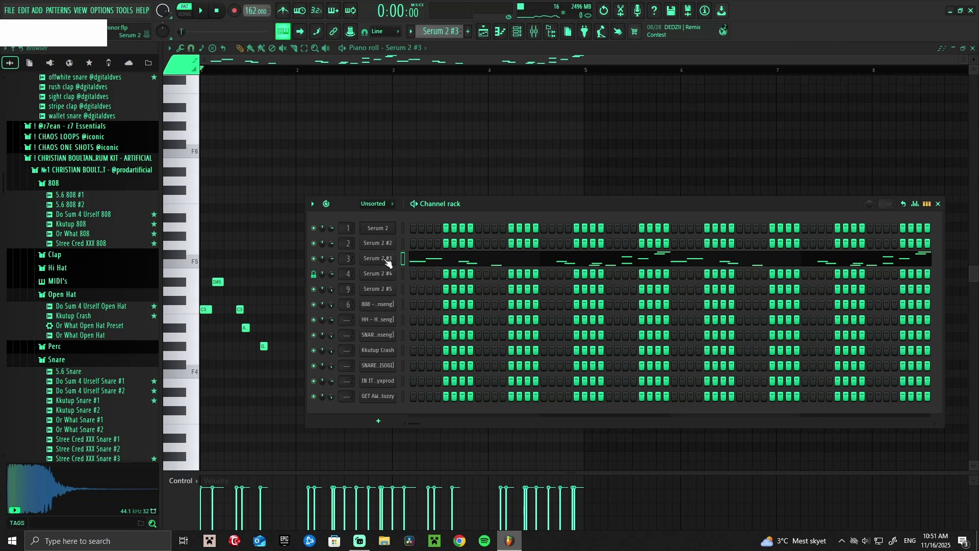
{"action": "left_click", "coordinate": [386, 259]}
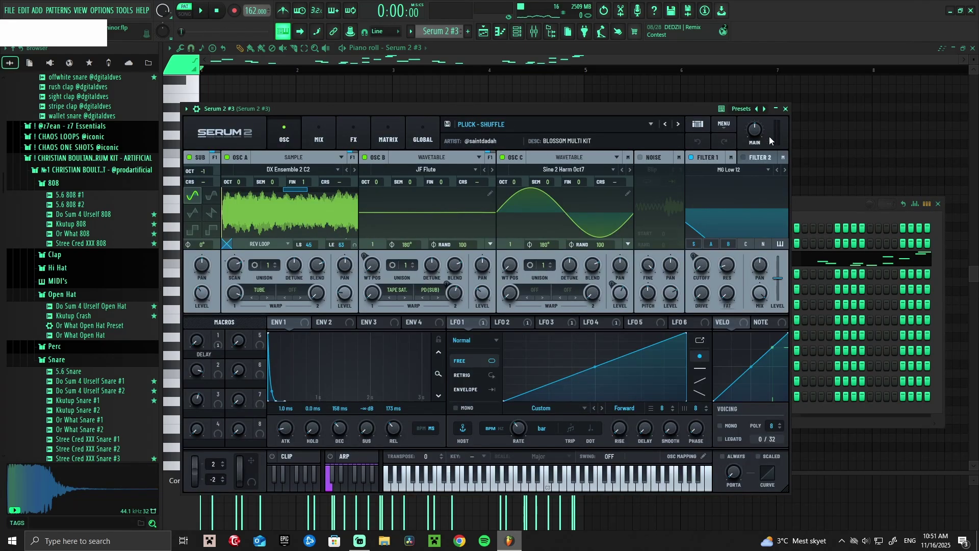
{"action": "left_click", "coordinate": [785, 109]}
Inspect the Dist COLDFIRE and Fruity Parametric EQ 2 effects on the Serum 2 #3 mixer track
{"action": "left_click", "coordinate": [534, 32]}
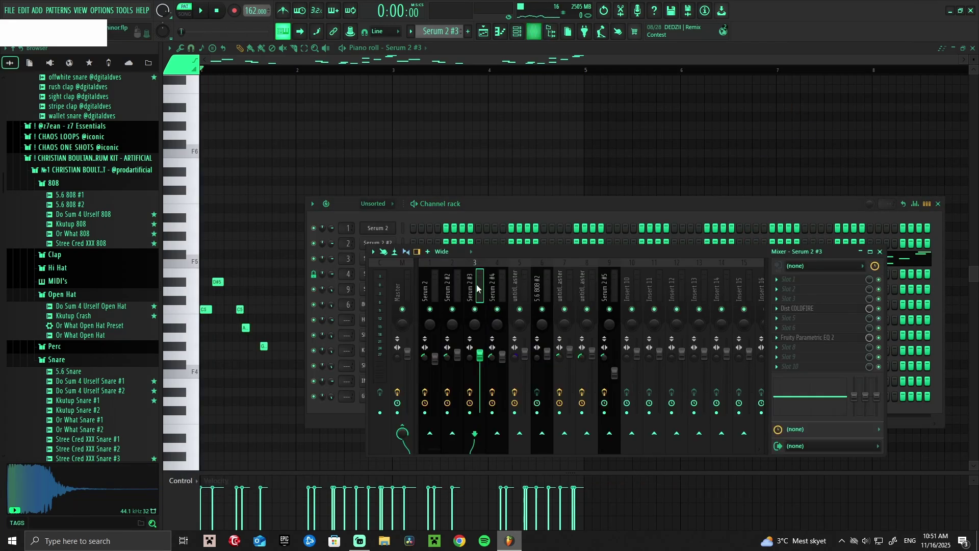
{"action": "left_click", "coordinate": [827, 295]}
{"action": "key", "text": "Escape"}
{"action": "left_click", "coordinate": [818, 308]}
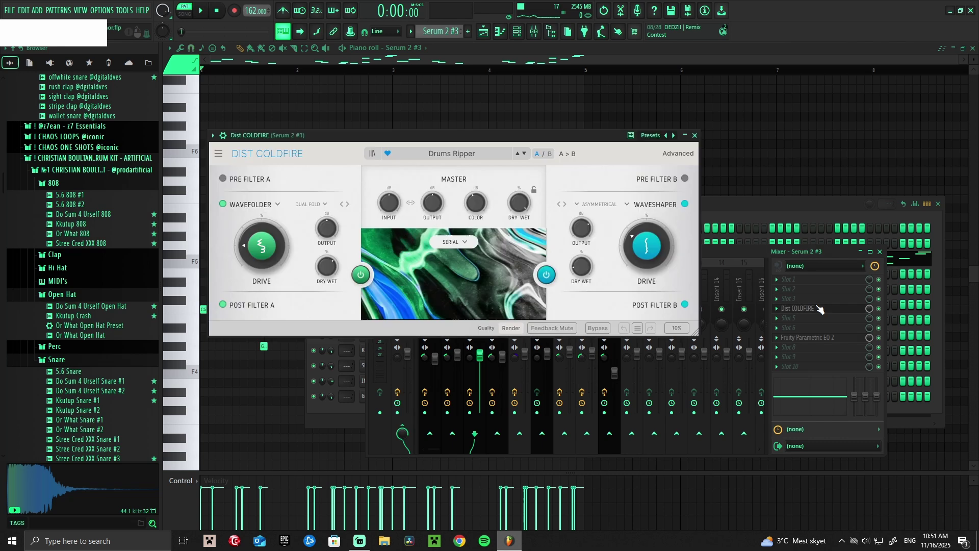
{"action": "left_click", "coordinate": [822, 308]}
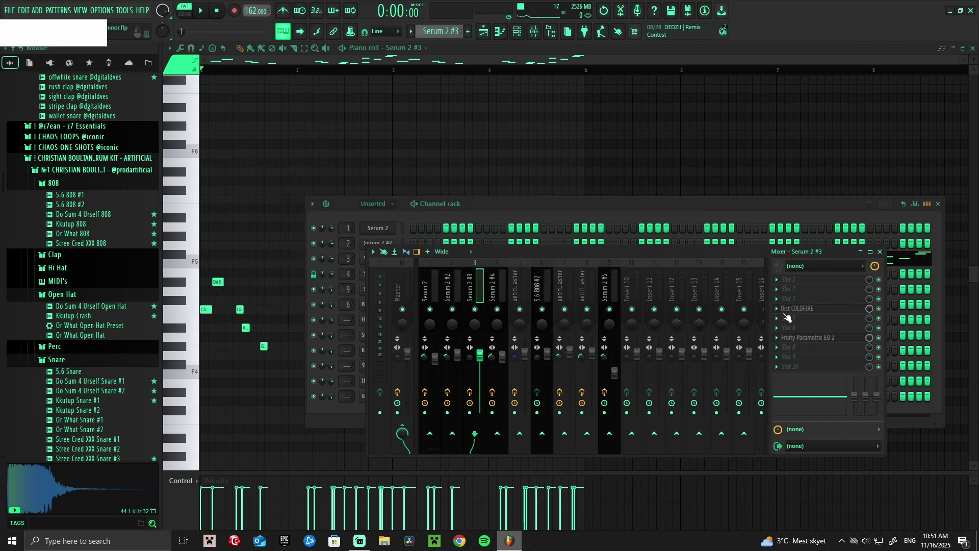
{"action": "left_click", "coordinate": [816, 337]}
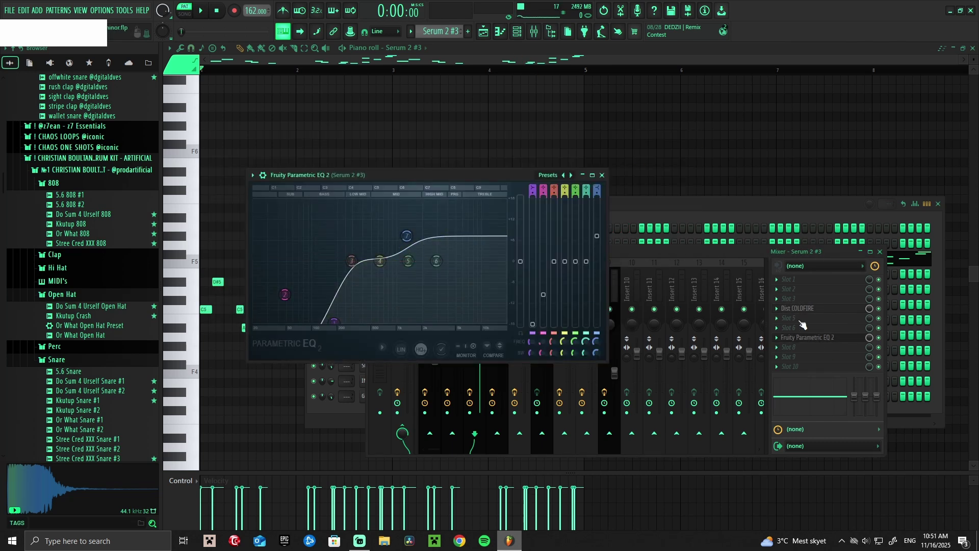
Open the Serum 2 #5 pattern from playlist Track 6 in the piano roll and play it back
{"action": "left_click", "coordinate": [813, 338]}
{"action": "left_click", "coordinate": [484, 31]}
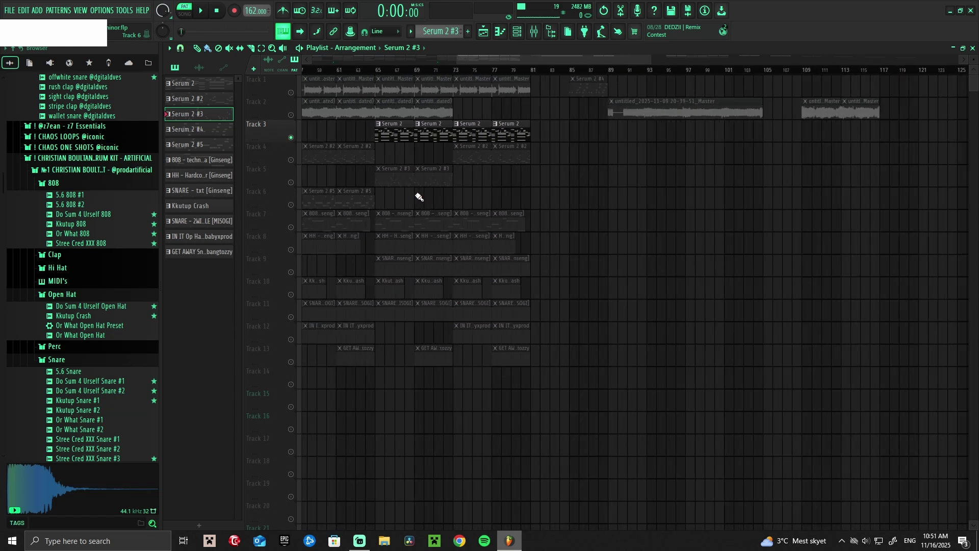
{"action": "scroll", "coordinate": [420, 197], "scroll_direction": "up", "scroll_amount": 4}
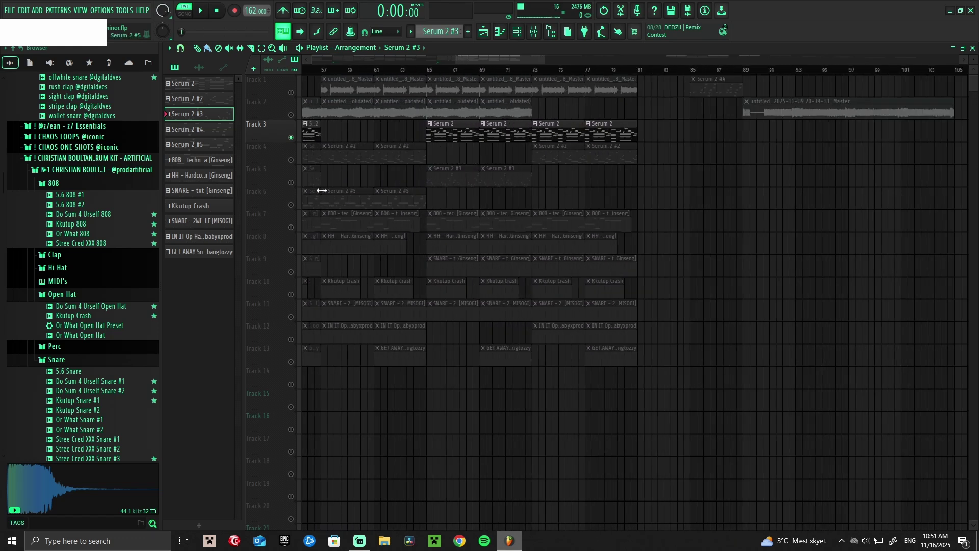
{"action": "scroll", "coordinate": [356, 191], "scroll_direction": "up", "scroll_amount": 5}
{"action": "left_click", "coordinate": [413, 70]}
{"action": "key", "text": "l"}
{"action": "double_click", "coordinate": [398, 196]}
{"action": "key", "text": "space"}
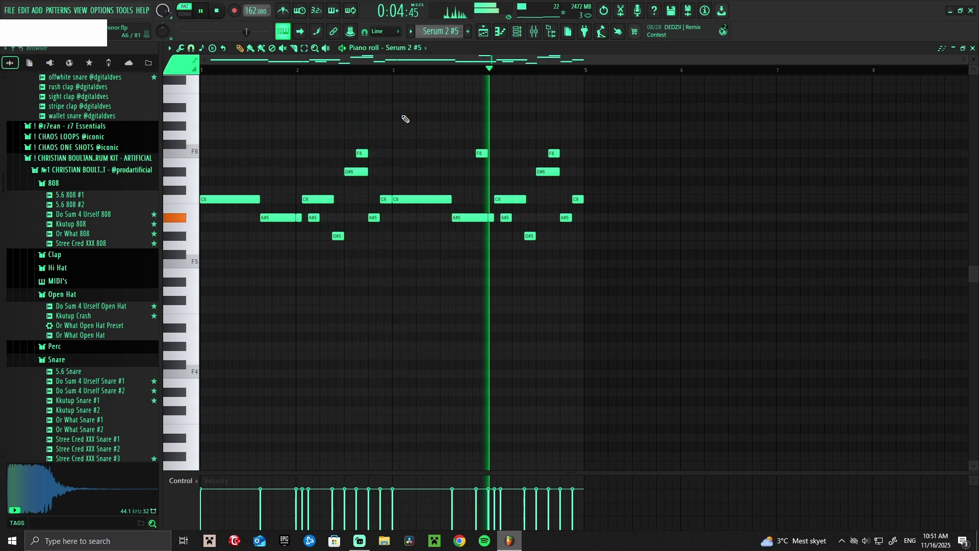
{"action": "key", "text": "space"}
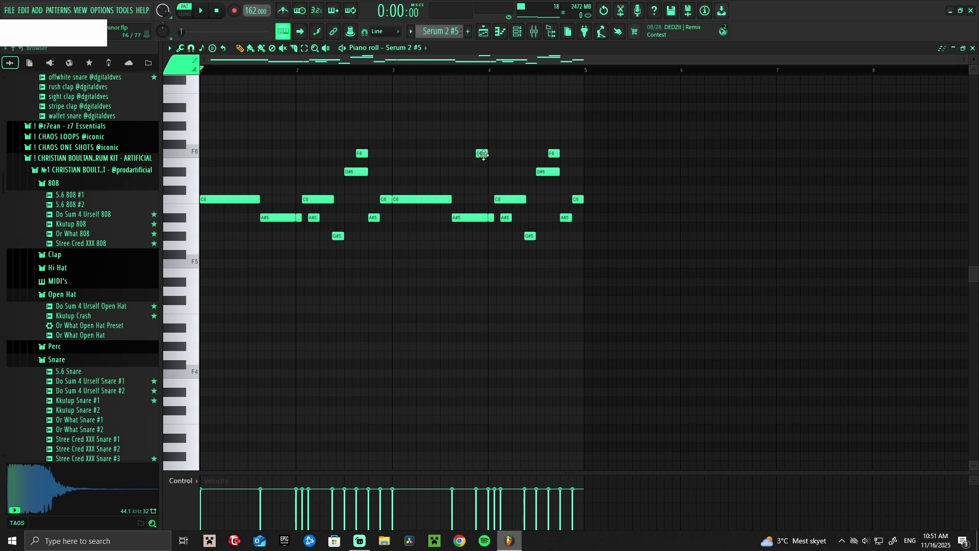
Open the Serum 2 #5 instrument from the channel rack to view its synth patch, and close it again
{"action": "left_click", "coordinate": [483, 31]}
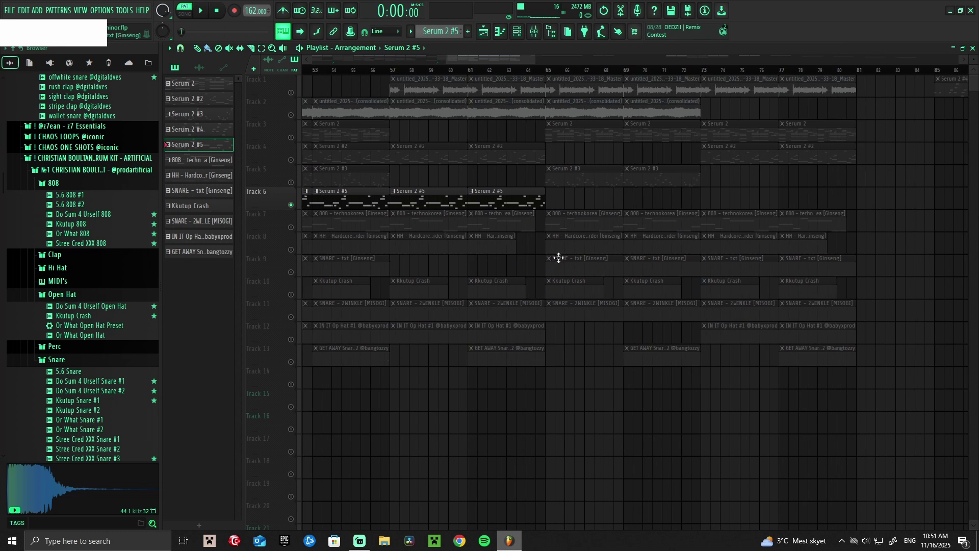
{"action": "scroll", "coordinate": [478, 216], "scroll_direction": "down", "scroll_amount": 2}
{"action": "left_click", "coordinate": [522, 32]}
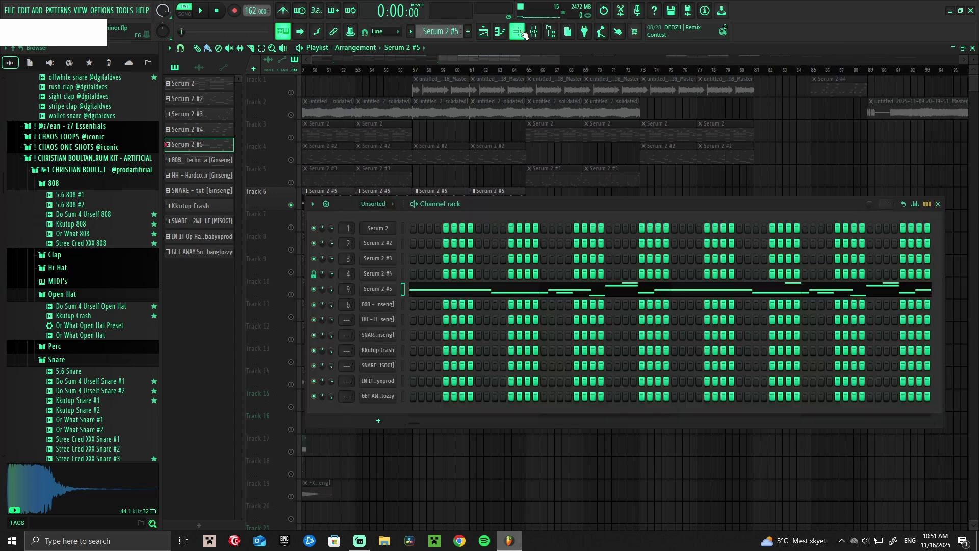
{"action": "left_click", "coordinate": [388, 290]}
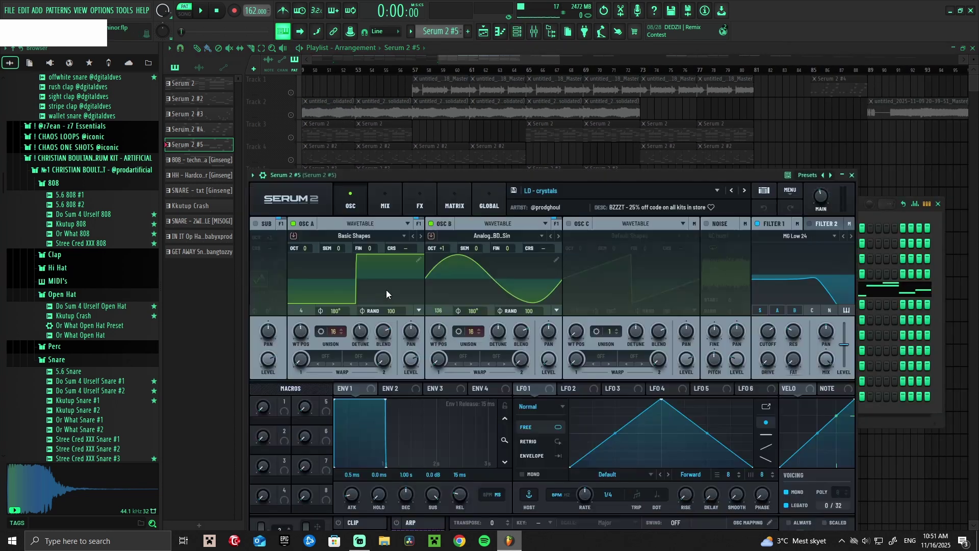
{"action": "left_click", "coordinate": [851, 175]}
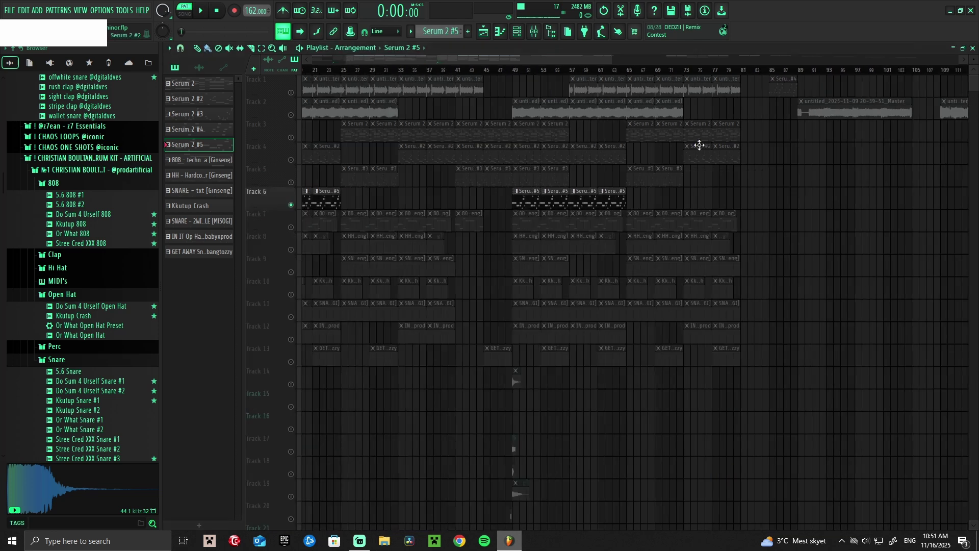
Solo playlist Track 2 and play back its consolidated audio clips starting at bar 49
{"action": "scroll", "coordinate": [503, 122], "scroll_direction": "left", "scroll_amount": 2}
{"action": "left_click", "coordinate": [300, 118]}
{"action": "key", "text": "space"}
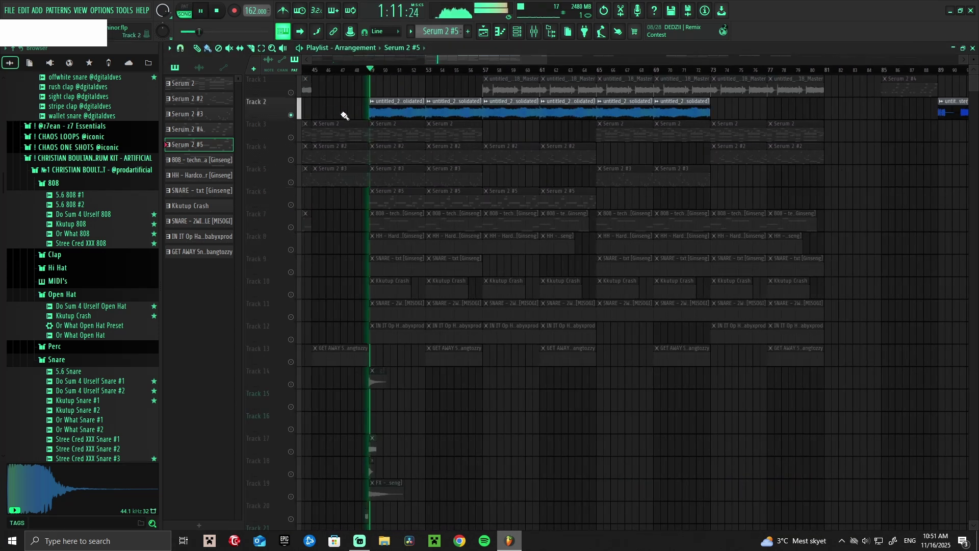
{"action": "scroll", "coordinate": [399, 170], "scroll_direction": "up", "scroll_amount": 3}
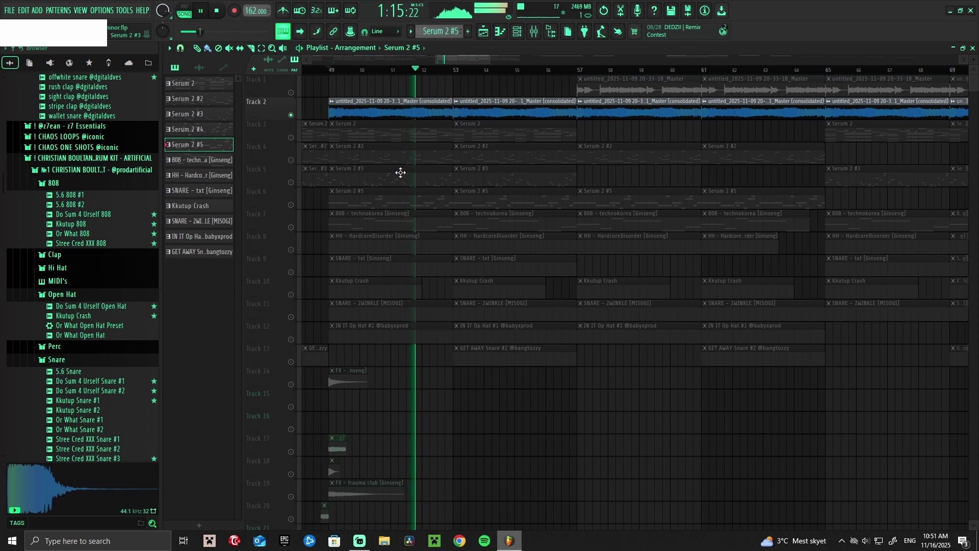
{"action": "key", "text": "space"}
{"action": "scroll", "coordinate": [401, 171], "scroll_direction": "down", "scroll_amount": 5}
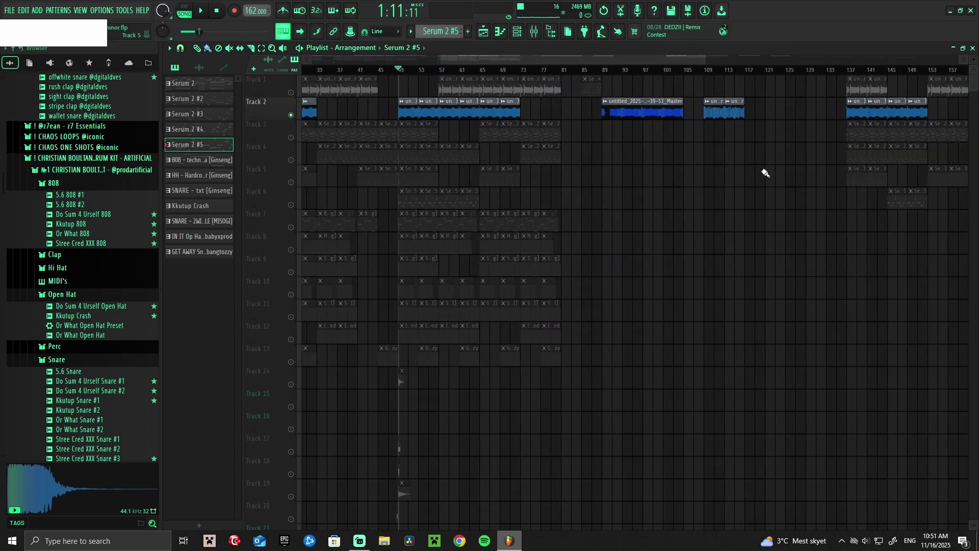
{"action": "scroll", "coordinate": [764, 170], "scroll_direction": "up", "scroll_amount": 5}
{"action": "left_click", "coordinate": [555, 70]}
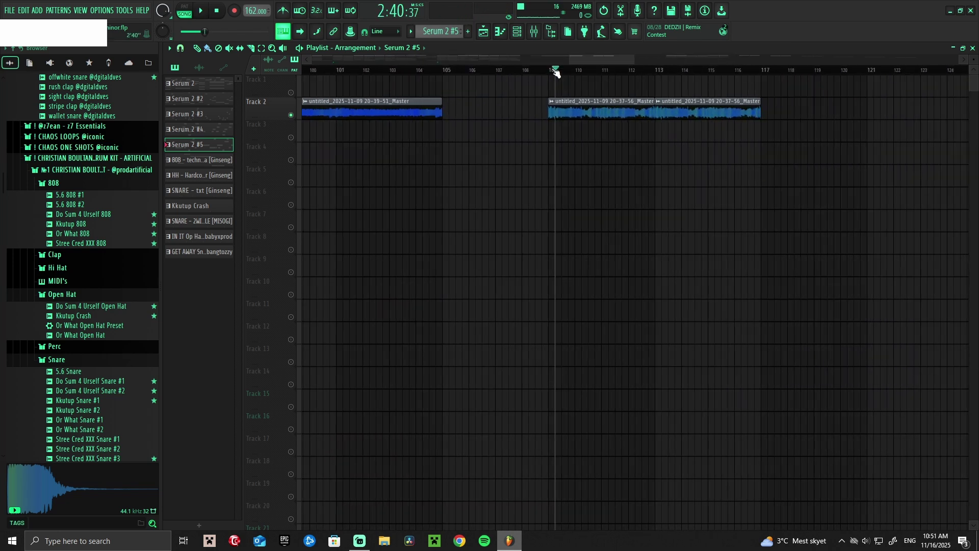
{"action": "double_click", "coordinate": [560, 102]}
{"action": "key", "text": "Escape"}
{"action": "scroll", "coordinate": [591, 111], "scroll_direction": "up", "scroll_amount": 2}
{"action": "key", "text": "F9"}
{"action": "key", "text": "space"}
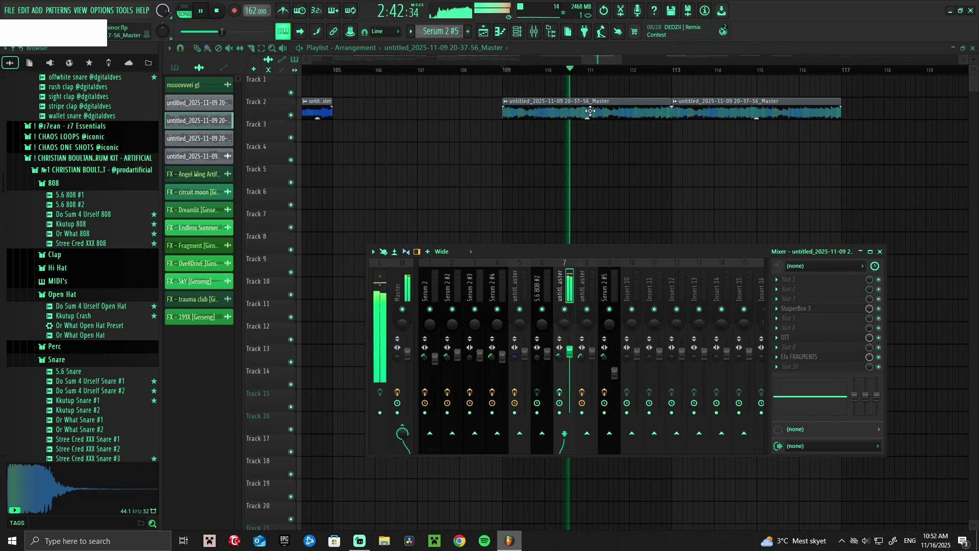
{"action": "key", "text": "space"}
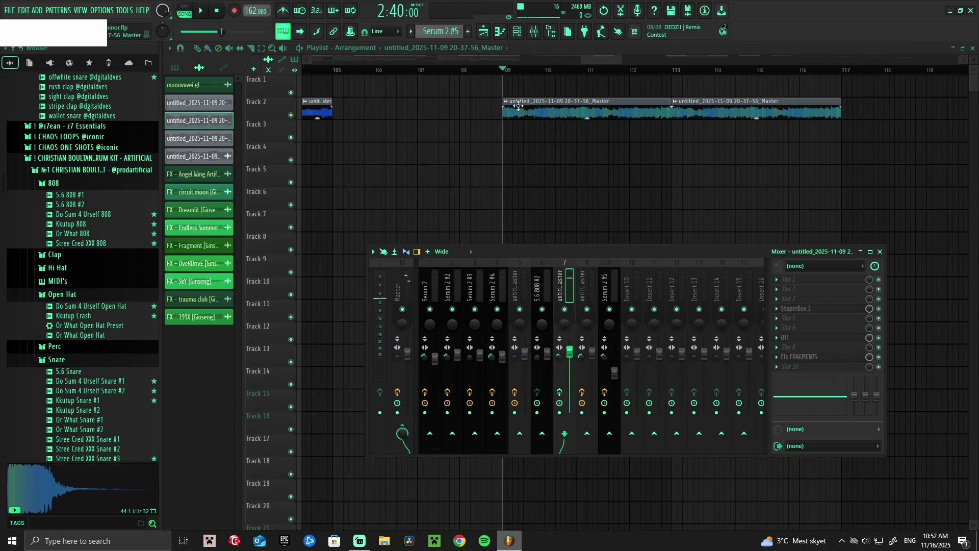
Inspect the pitch and Reverse settings of the 20-37-56_Master audio clip and play the clip again
{"action": "double_click", "coordinate": [518, 106]}
{"action": "left_click", "coordinate": [396, 282]}
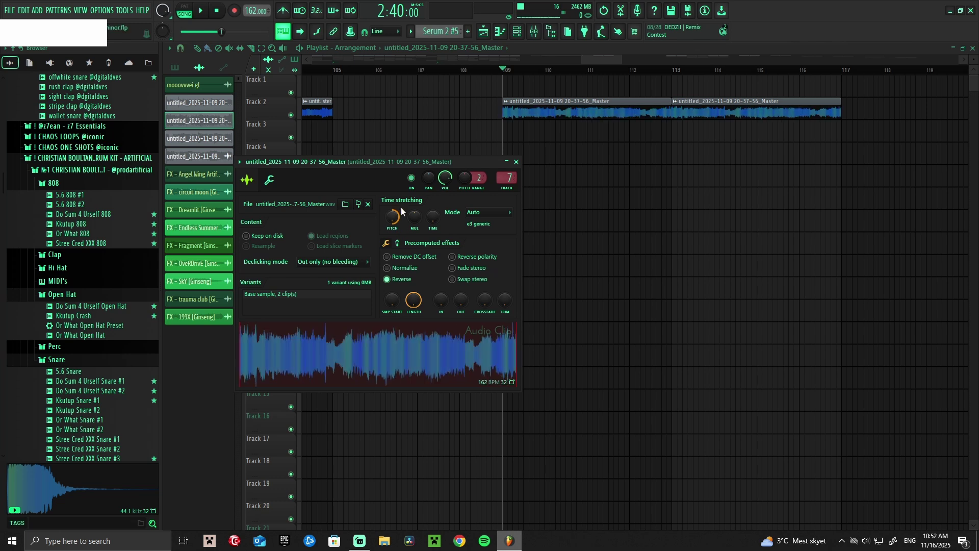
{"action": "key", "text": "space"}
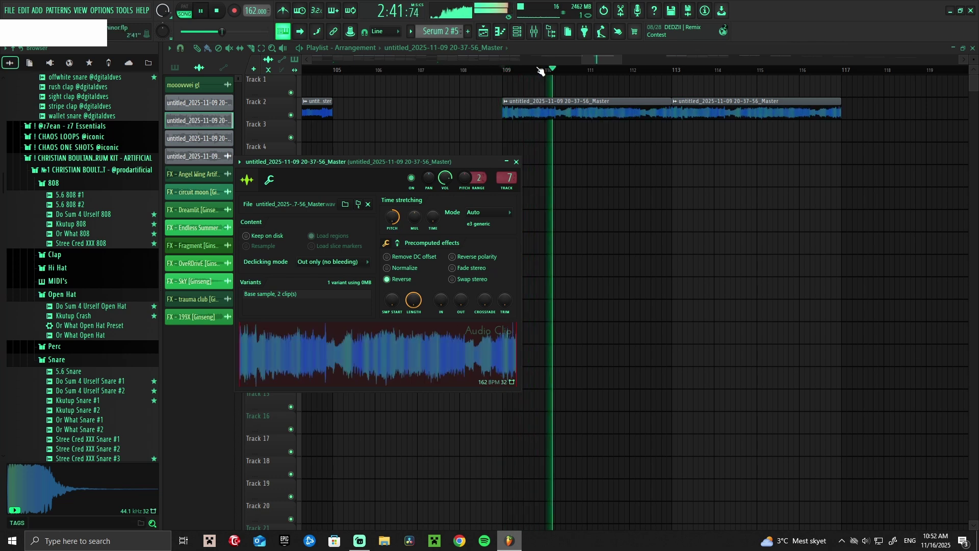
{"action": "key", "text": "space"}
Inspect the ShaperBox 3 and Efx FRAGMENTS effects on the 20-37-56_Master mixer track and play the clip through them
{"action": "key", "text": "F9"}
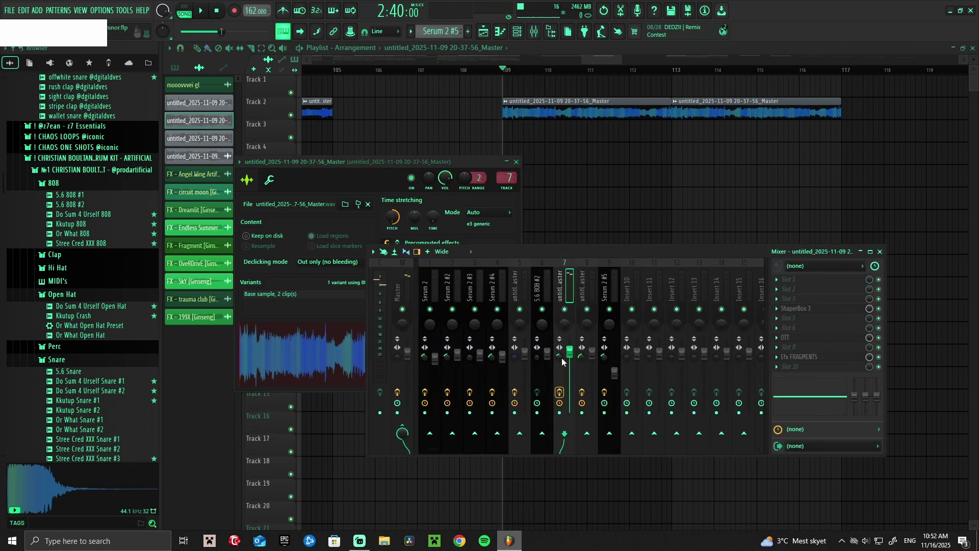
{"action": "left_click", "coordinate": [801, 309]}
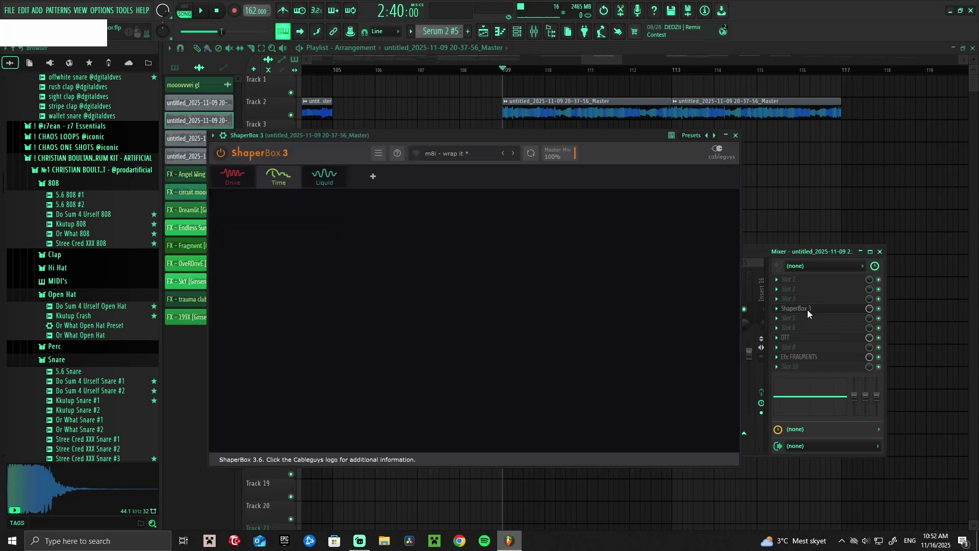
{"action": "left_click", "coordinate": [807, 309]}
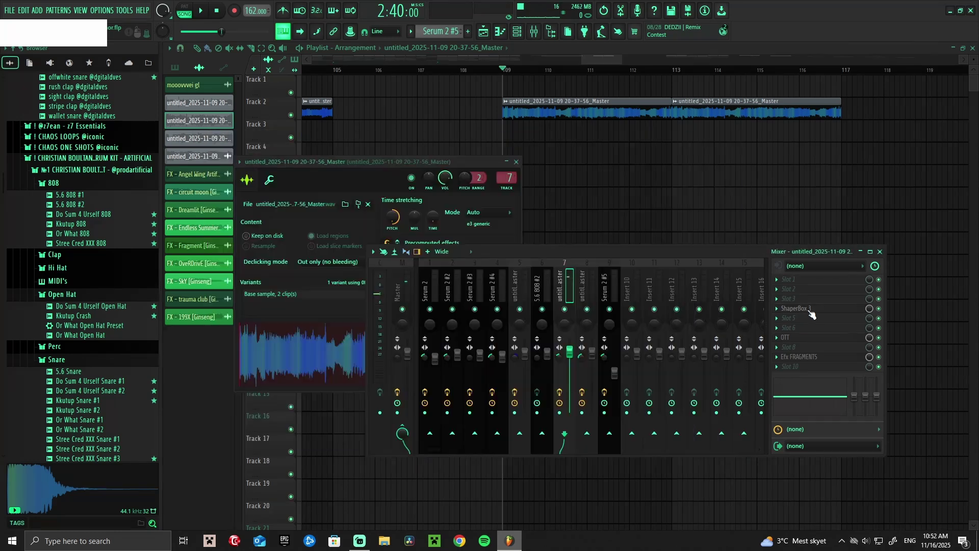
{"action": "left_click", "coordinate": [806, 358]}
{"action": "left_click", "coordinate": [806, 356]}
{"action": "key", "text": "space"}
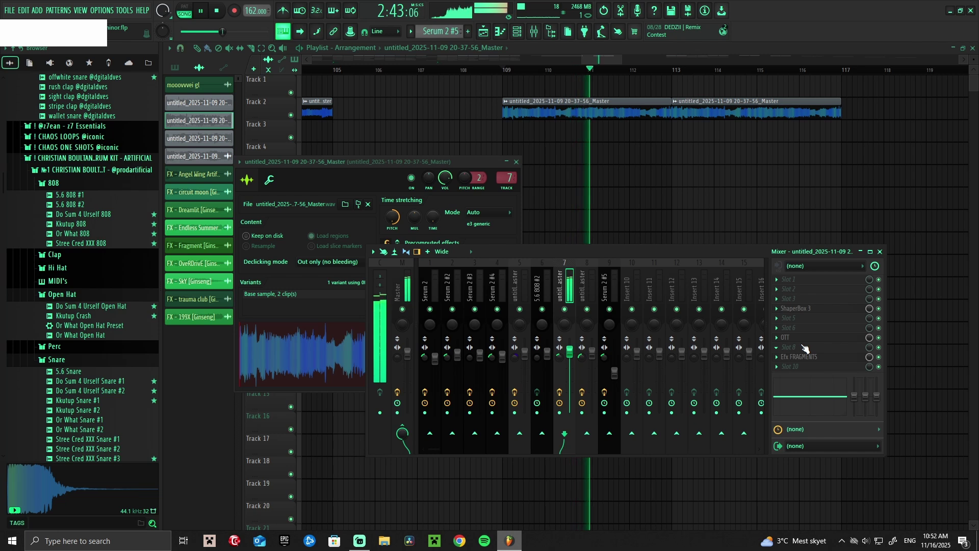
{"action": "key", "text": "space"}
{"action": "key", "text": "F12"}
{"action": "scroll", "coordinate": [579, 192], "scroll_direction": "down", "scroll_amount": 3, "text": "ctrl"}
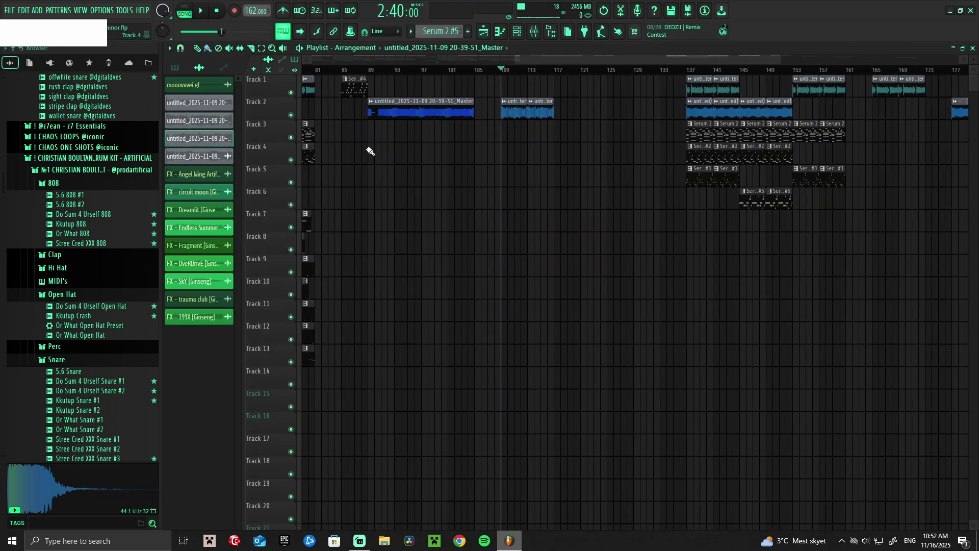
{"action": "scroll", "coordinate": [494, 153], "scroll_direction": "up", "scroll_amount": 3, "text": "ctrl"}
{"action": "left_click", "coordinate": [510, 71]}
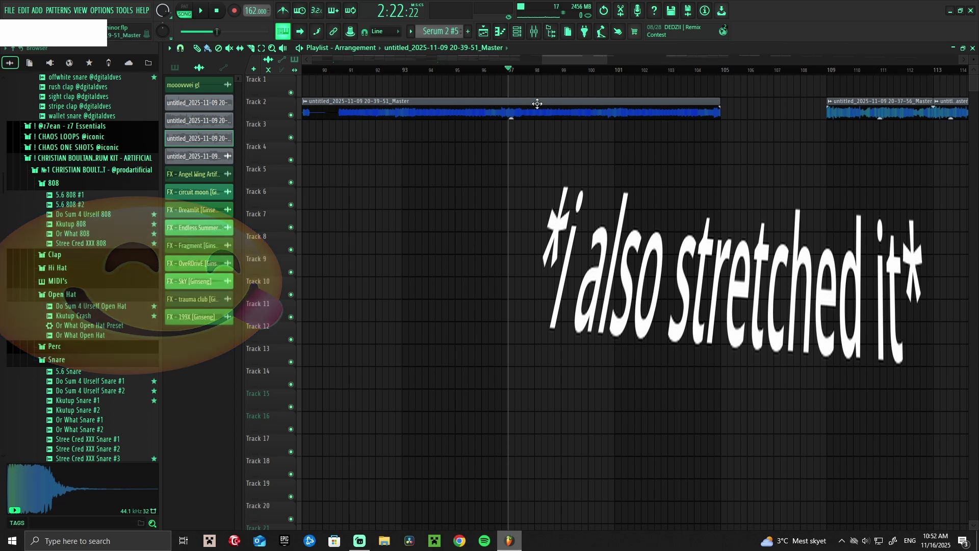
{"action": "double_click", "coordinate": [536, 103]}
{"action": "key", "text": "space"}
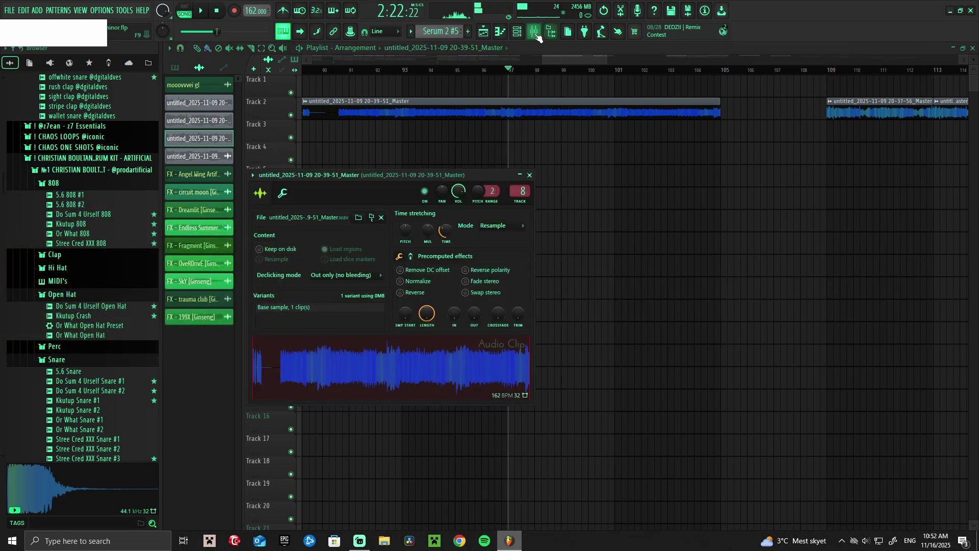
{"action": "key", "text": "space"}
Inspect the Dist COLDFIRE, Fruity PanOMatic and OTT effects on the 20-39-51_Master mixer track
{"action": "key", "text": "F9"}
{"action": "left_click", "coordinate": [829, 321]}
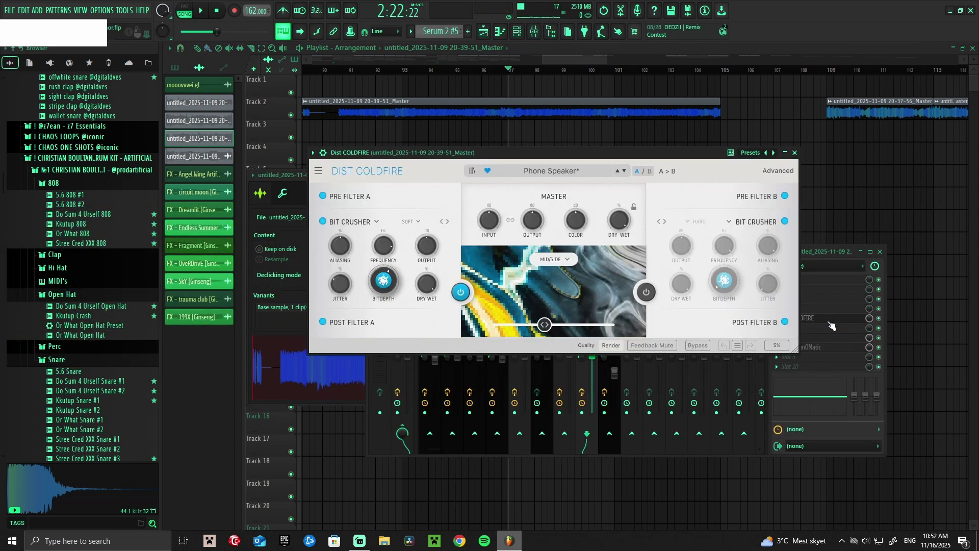
{"action": "left_click", "coordinate": [831, 325]}
{"action": "left_click", "coordinate": [831, 326]}
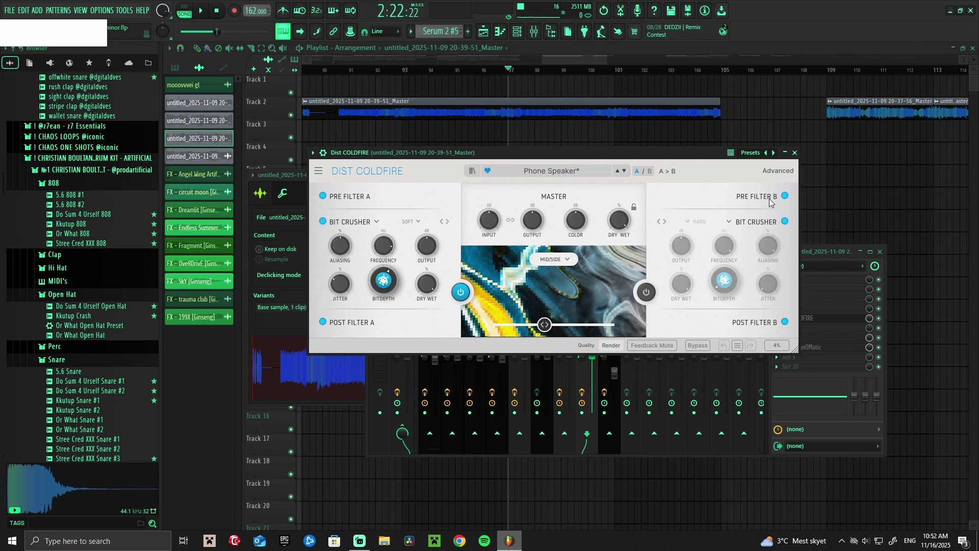
{"action": "left_click", "coordinate": [795, 152]}
{"action": "left_click", "coordinate": [803, 347]}
{"action": "left_click", "coordinate": [805, 338]}
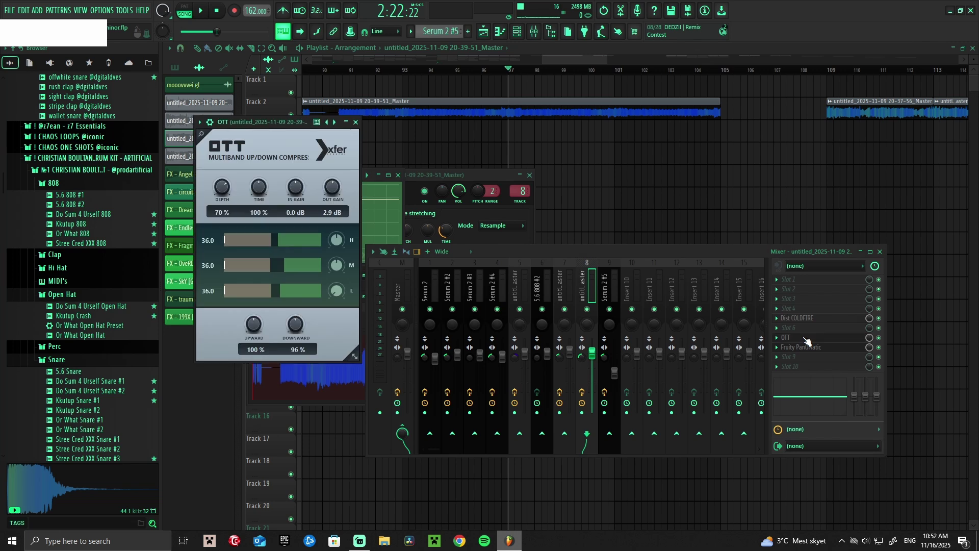
{"action": "left_click", "coordinate": [805, 338]}
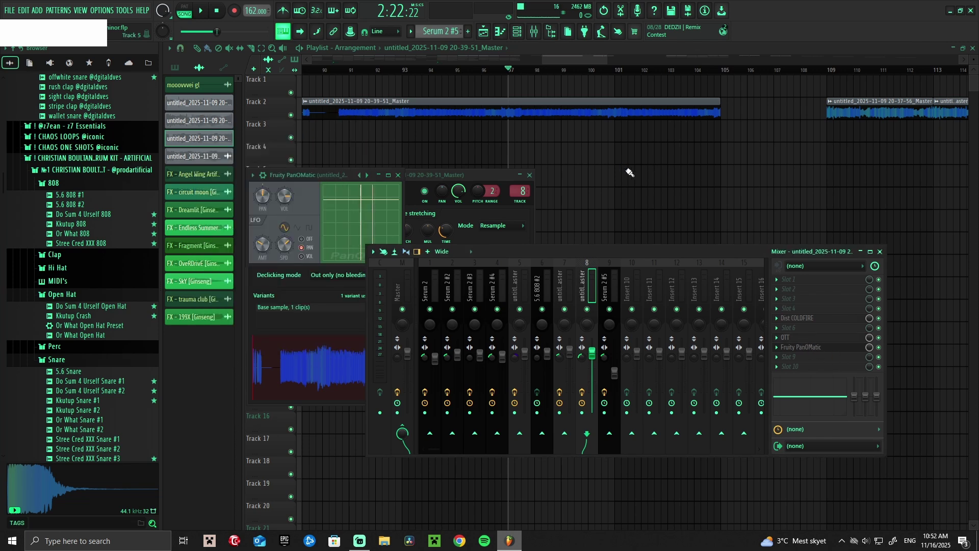
Play back the 20-39-51_Master clip from bar 97 through its effects, and close the plugin and mixer windows
{"action": "key", "text": "space"}
{"action": "scroll", "coordinate": [629, 172], "scroll_direction": "down", "scroll_amount": 3}
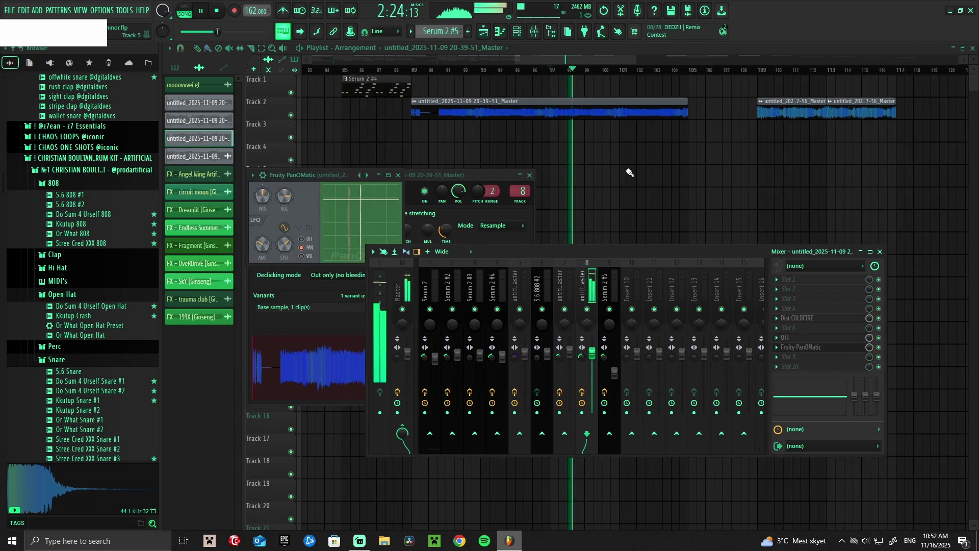
{"action": "key", "text": "space"}
{"action": "key", "text": "F12"}
View the sample settings of the consolidated 20-39-51_Master clip on Track 2, and close them
{"action": "scroll", "coordinate": [626, 174], "scroll_direction": "left", "scroll_amount": 5}
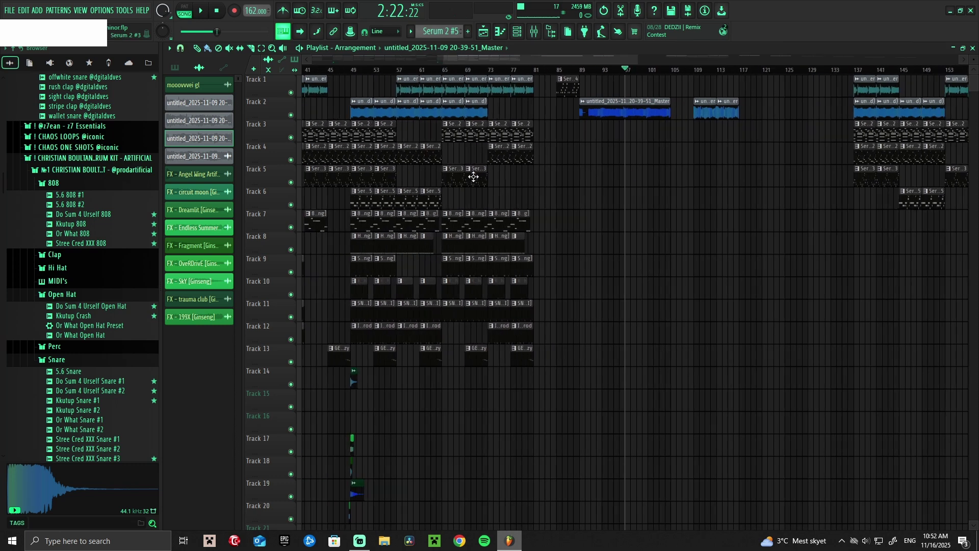
{"action": "double_click", "coordinate": [426, 113]}
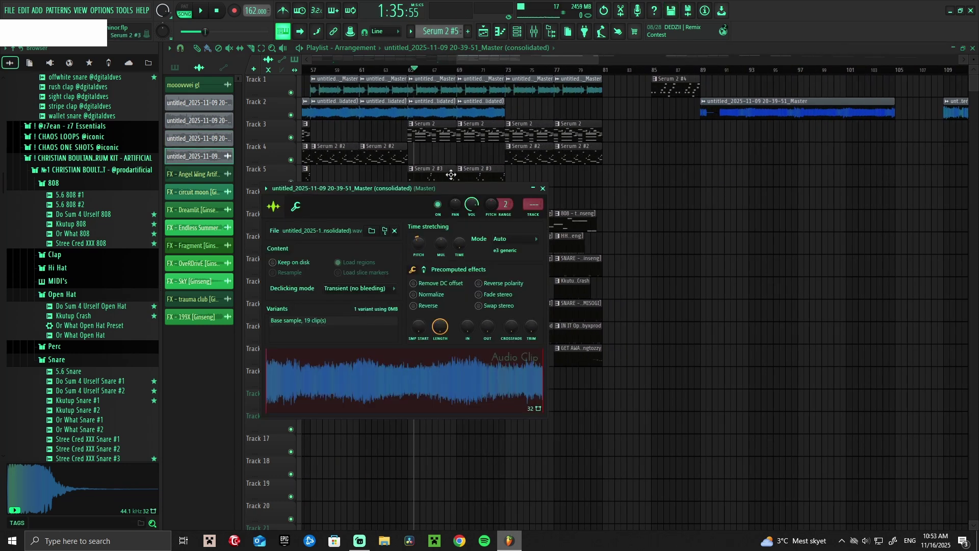
{"action": "left_click", "coordinate": [543, 188]}
Mute the drum and FX playlist tracks so that only melody Tracks 1 to 6 are active
{"action": "scroll", "coordinate": [680, 212], "scroll_direction": "up", "scroll_amount": 5}
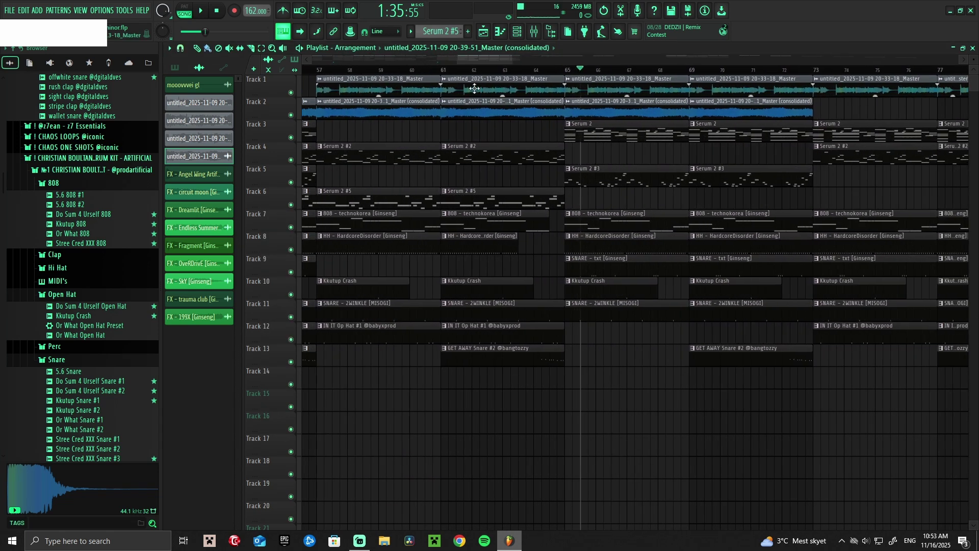
{"action": "key", "text": "space"}
{"action": "right_click", "coordinate": [290, 201]}
{"action": "left_click_drag", "start_coordinate": [286, 192], "coordinate": [290, 125]}
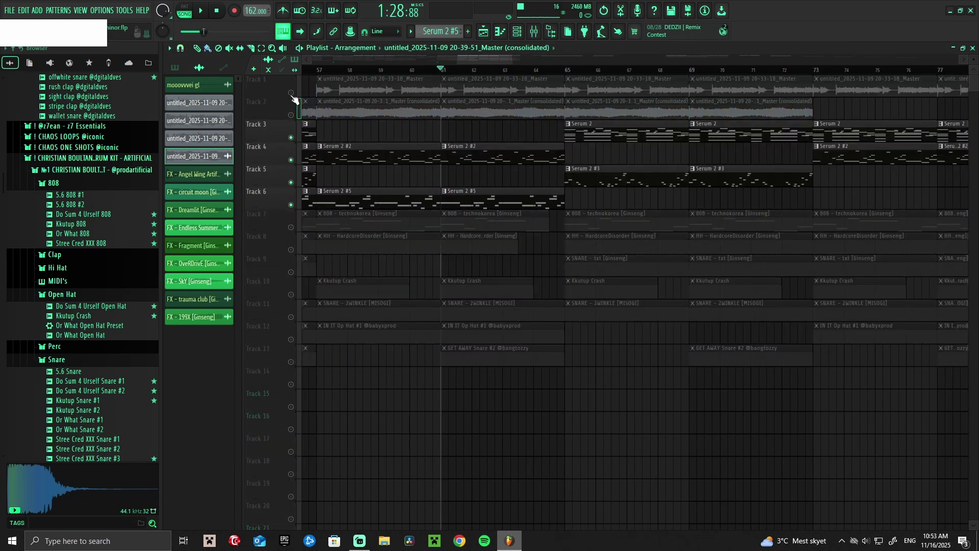
{"action": "left_click", "coordinate": [292, 93]}
{"action": "left_click", "coordinate": [291, 115]}
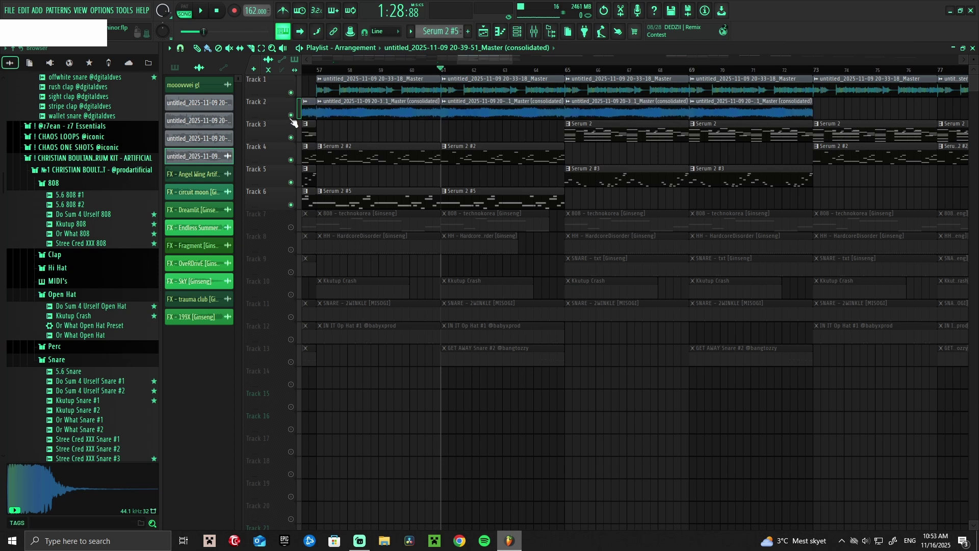
Play back the combined melody tracks in the arrangement from bar 61
{"action": "key", "text": "space"}
{"action": "scroll", "coordinate": [618, 151], "scroll_direction": "down", "scroll_amount": 2}
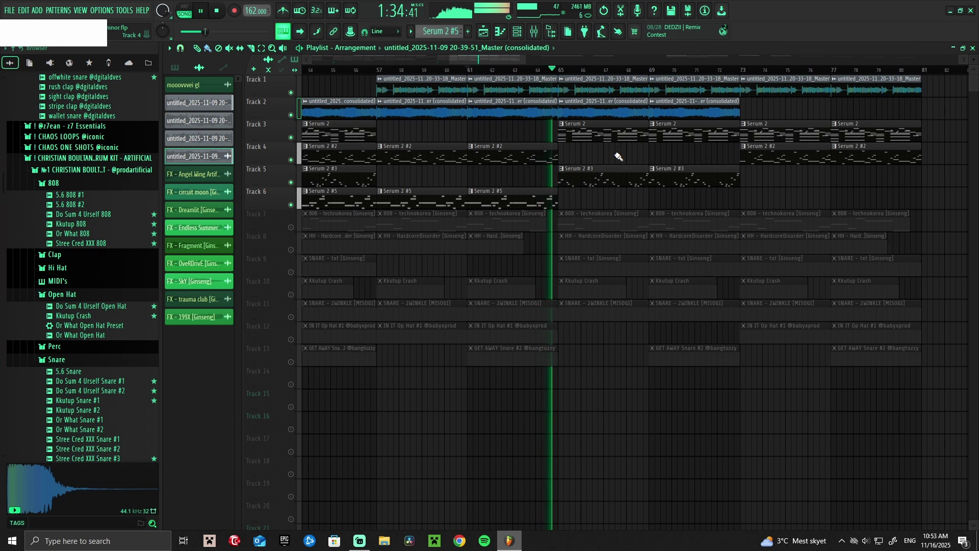
{"action": "scroll", "coordinate": [619, 153], "scroll_direction": "down", "scroll_amount": 5}
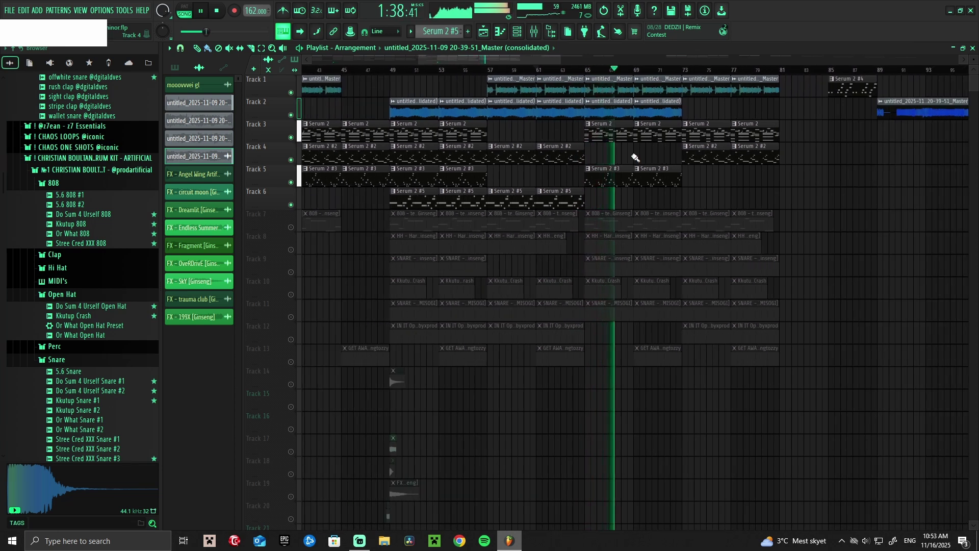
Listen on through the combined melody tracks to about bar 71, and stop the playback
{"action": "scroll", "coordinate": [635, 158], "scroll_direction": "down", "scroll_amount": 5}
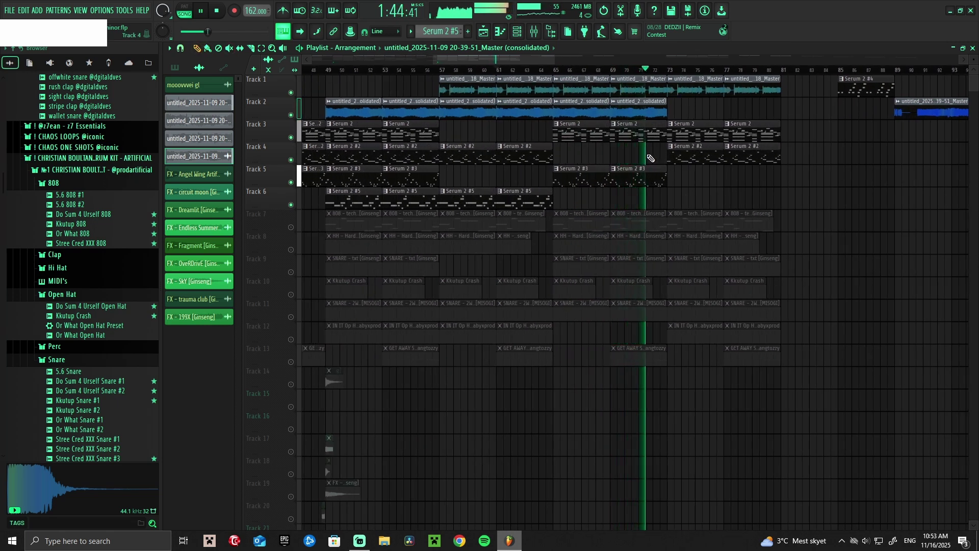
{"action": "key", "text": "space"}
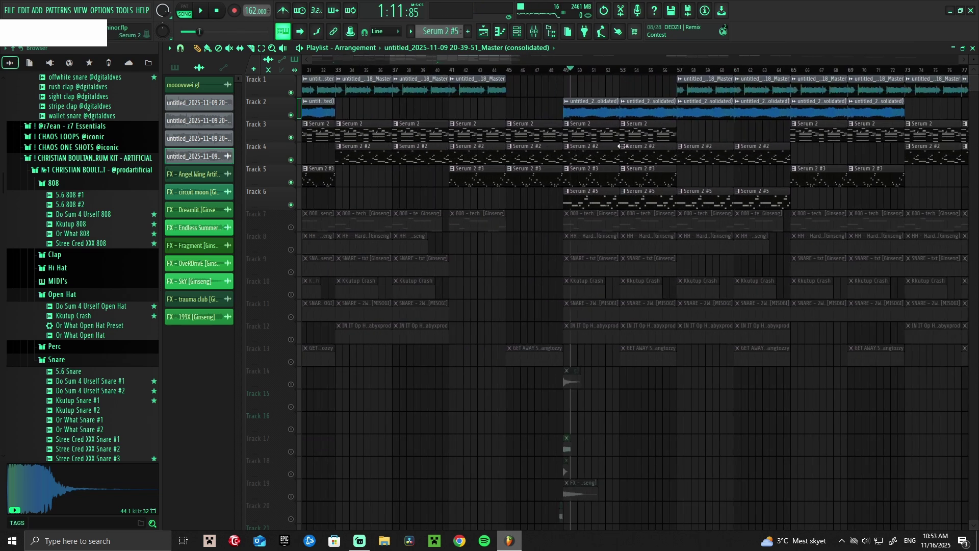
Solo Track 7 and play back the 808 - technokorea pattern on its own in the piano roll
{"action": "scroll", "coordinate": [557, 124], "scroll_direction": "up", "scroll_amount": 2}
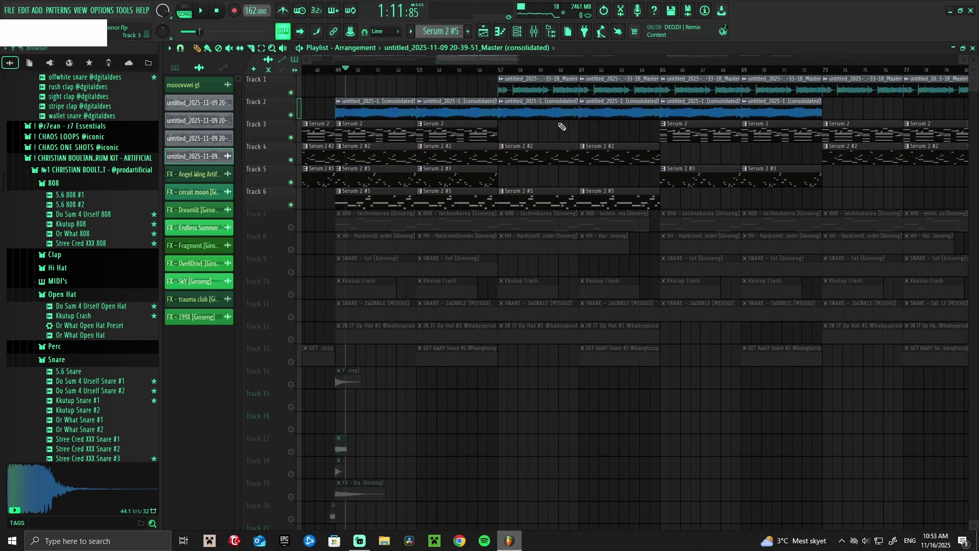
{"action": "left_click", "coordinate": [291, 227], "text": "ctrl"}
{"action": "double_click", "coordinate": [362, 225]}
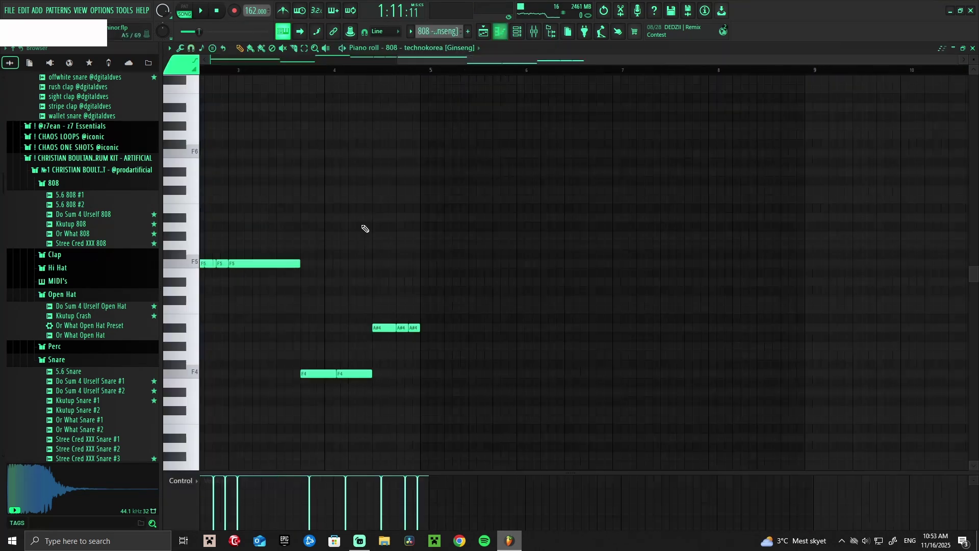
{"action": "left_click", "coordinate": [188, 14]}
{"action": "key", "text": "space"}
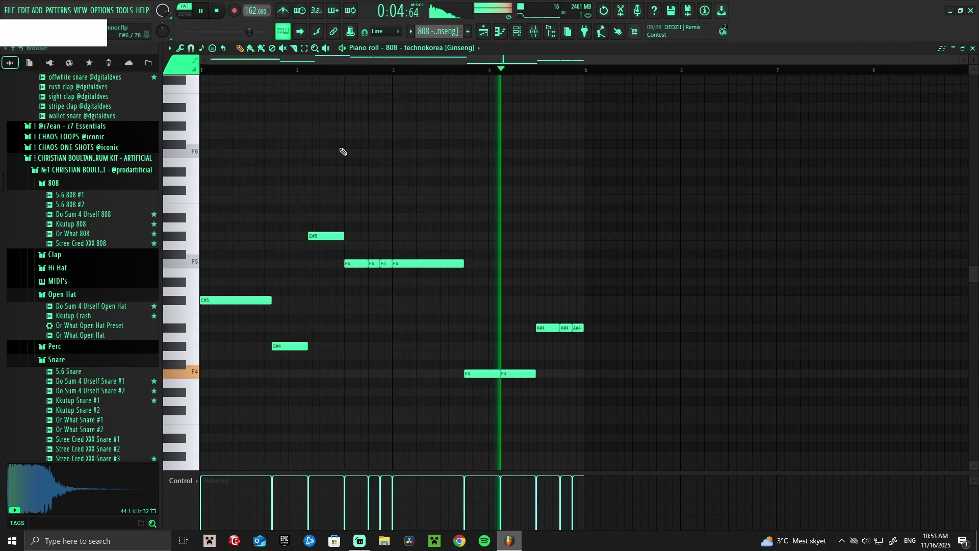
{"action": "key", "text": "space"}
View the 808 - technokorea sampler settings, play the pattern, and turn the sample's precomputed reverb down to zero
{"action": "key", "text": "F6"}
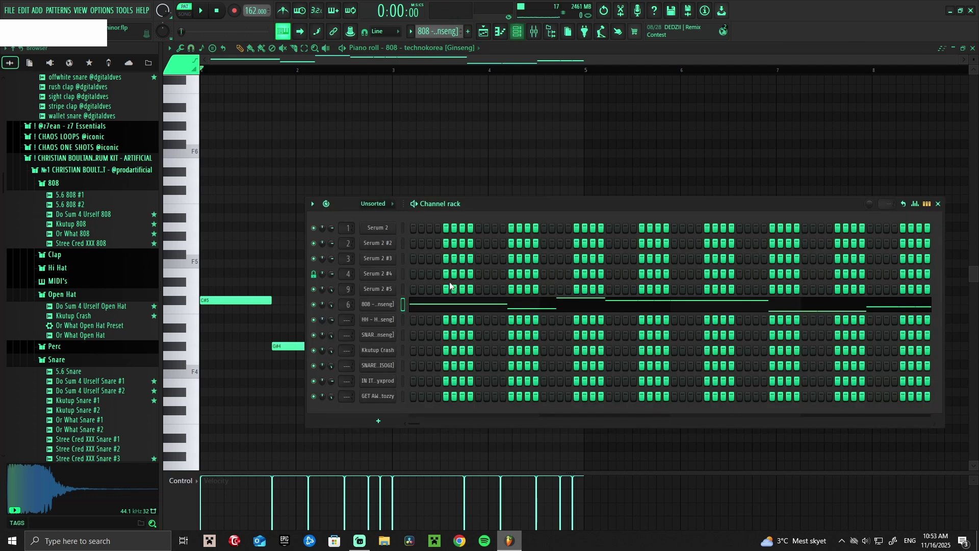
{"action": "left_click", "coordinate": [392, 305]}
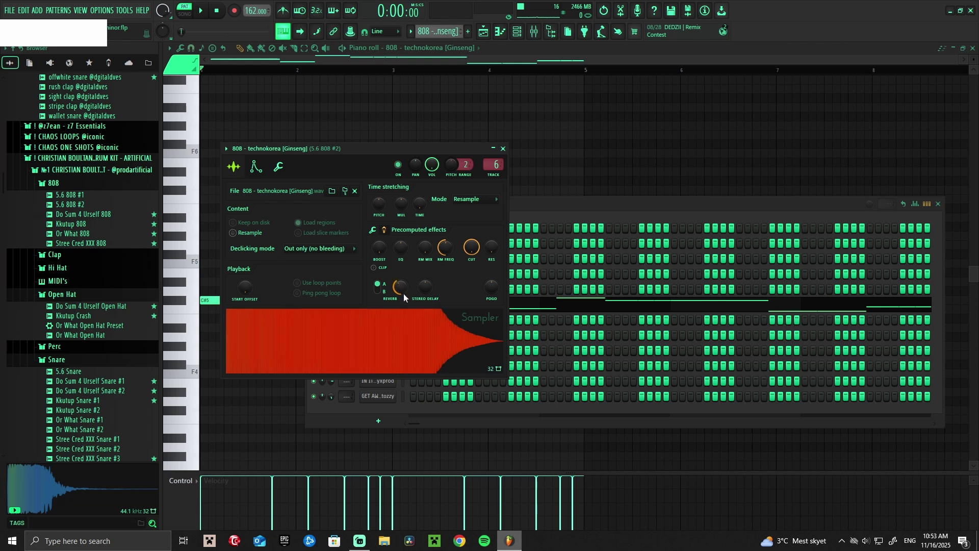
{"action": "key", "text": "space"}
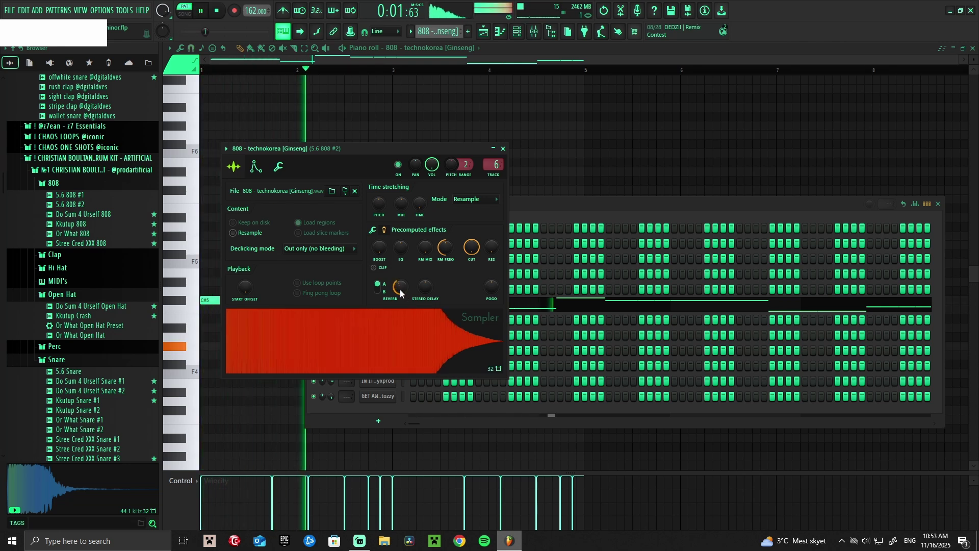
{"action": "left_click_drag", "start_coordinate": [400, 289], "coordinate": [409, 258]}
{"action": "key", "text": "space"}
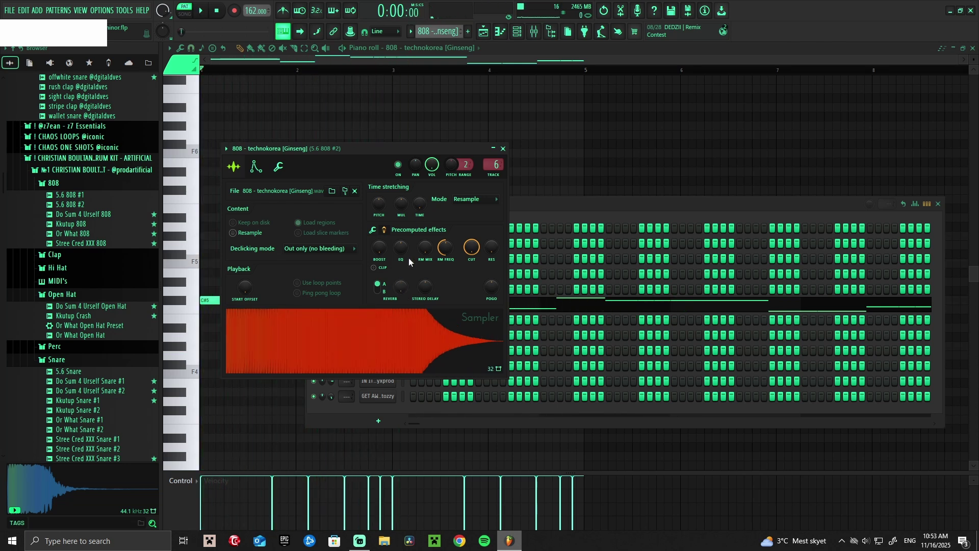
Solo Track 8 in the playlist and play back the HH - HardcoreDisorder hi-hat pattern in the piano roll from bar 49
{"action": "left_click", "coordinate": [484, 32]}
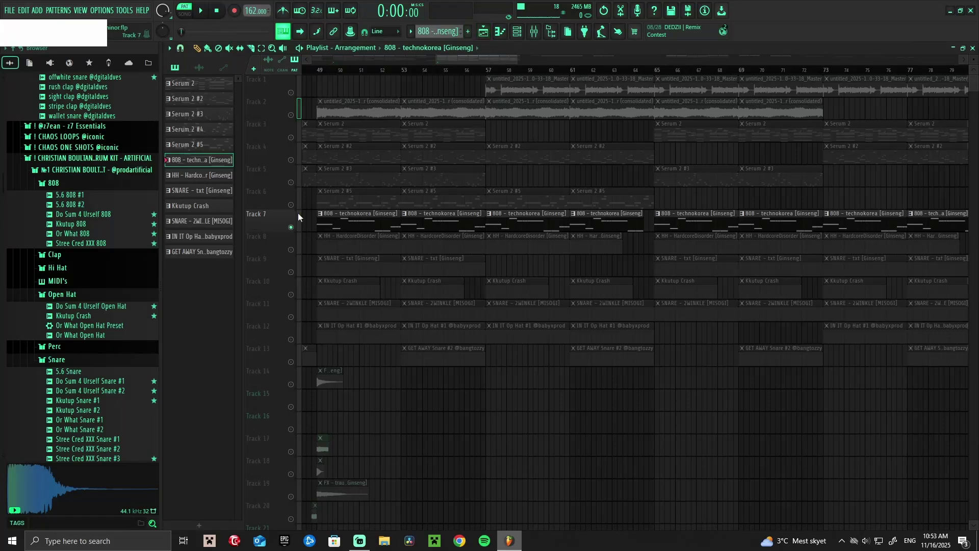
{"action": "scroll", "coordinate": [306, 255], "scroll_direction": "up", "scroll_amount": 3}
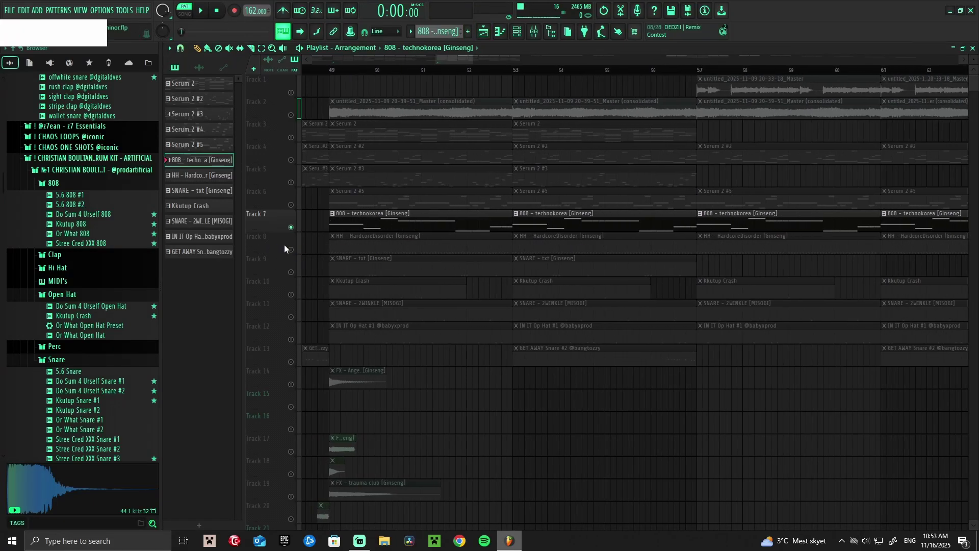
{"action": "right_click", "coordinate": [287, 246]}
{"action": "left_click", "coordinate": [321, 250]}
{"action": "left_click", "coordinate": [297, 254]}
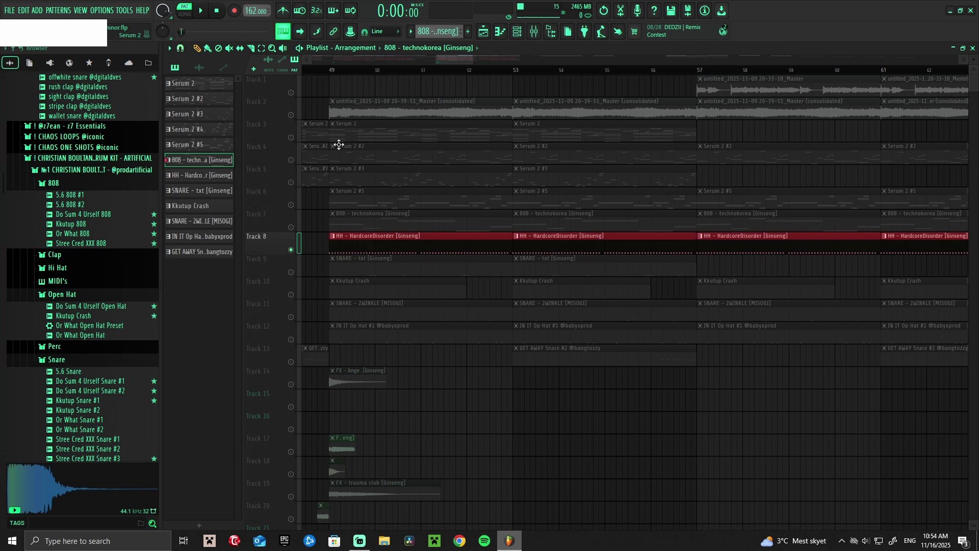
{"action": "left_click", "coordinate": [376, 238]}
{"action": "key", "text": "space"}
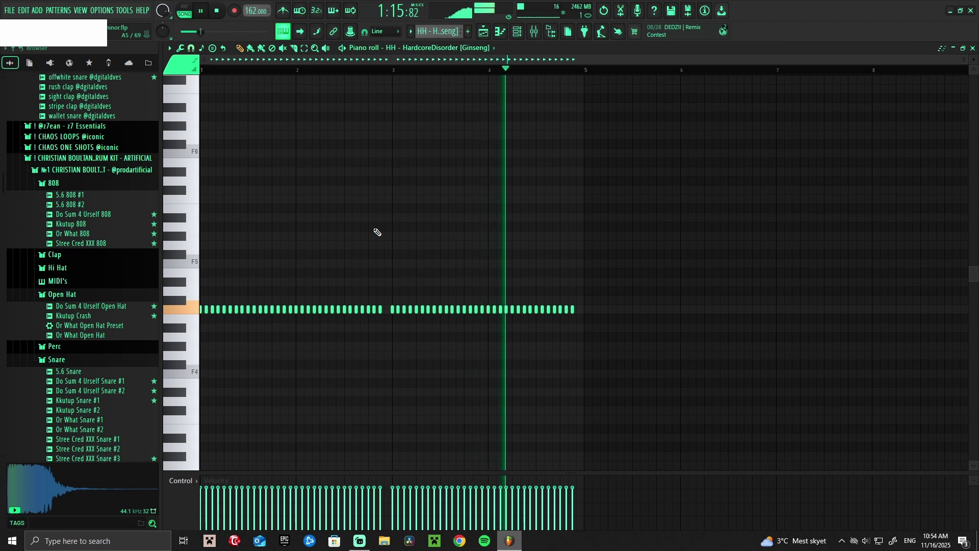
{"action": "key", "text": "space"}
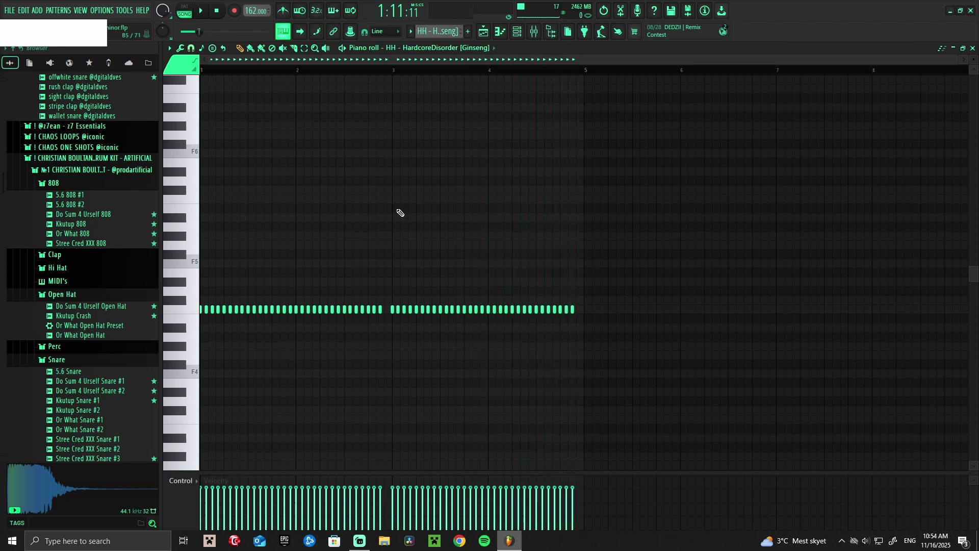
Solo Track 9, play back the SNARE - txt pattern in the piano roll, and return to the playlist
{"action": "left_click", "coordinate": [484, 32]}
{"action": "double_click", "coordinate": [332, 265]}
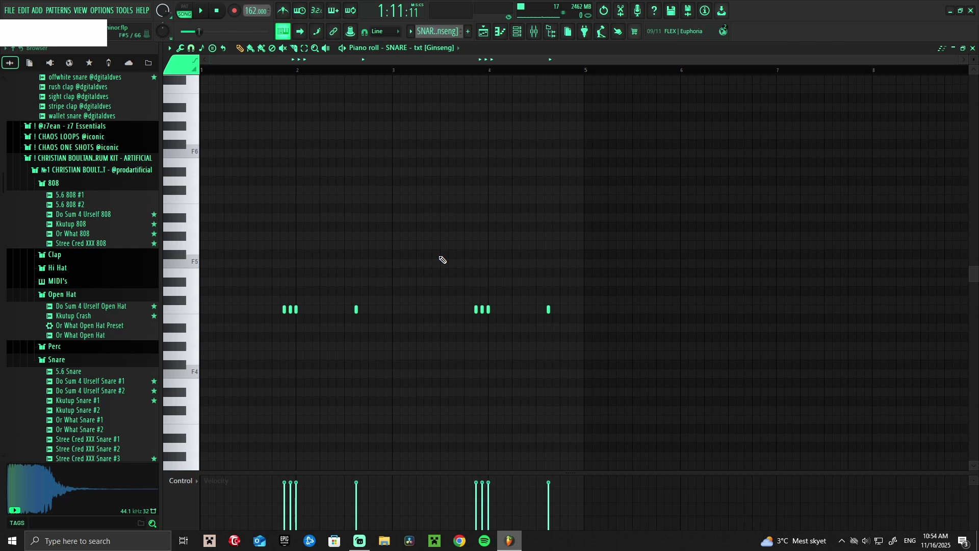
{"action": "key", "text": "space"}
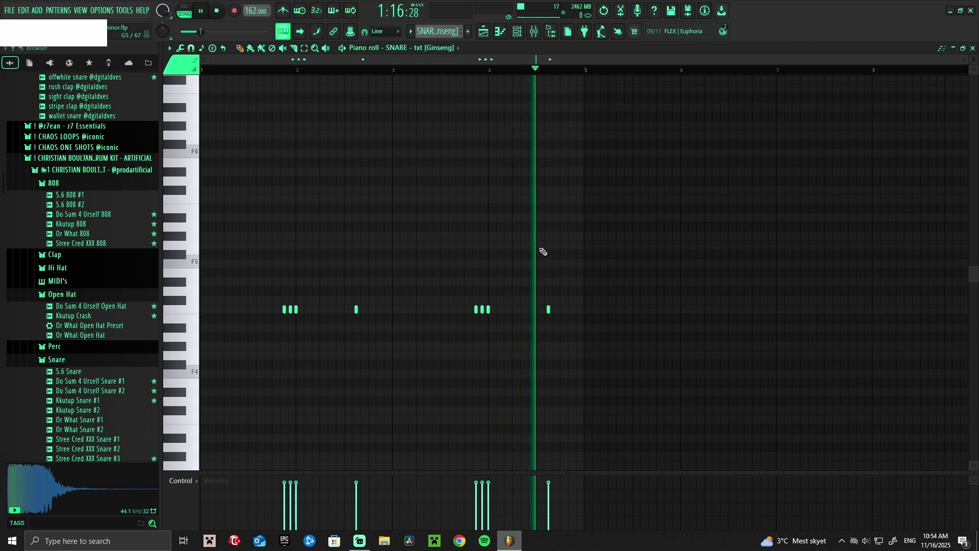
{"action": "key", "text": "space"}
{"action": "key", "text": "F5"}
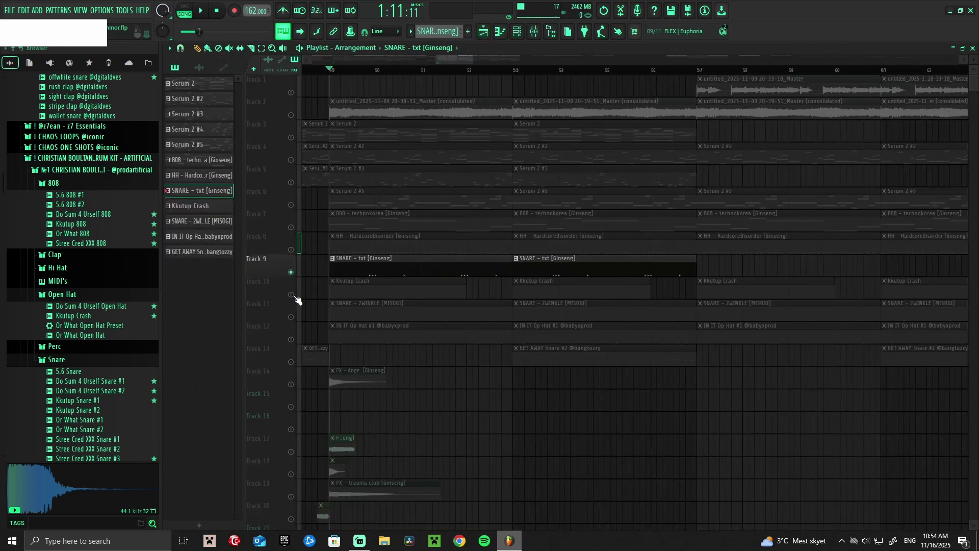
Solo Track 10, play back the Kkutup Crash pattern in the piano roll, and return to the playlist
{"action": "double_click", "coordinate": [378, 284]}
{"action": "key", "text": "space"}
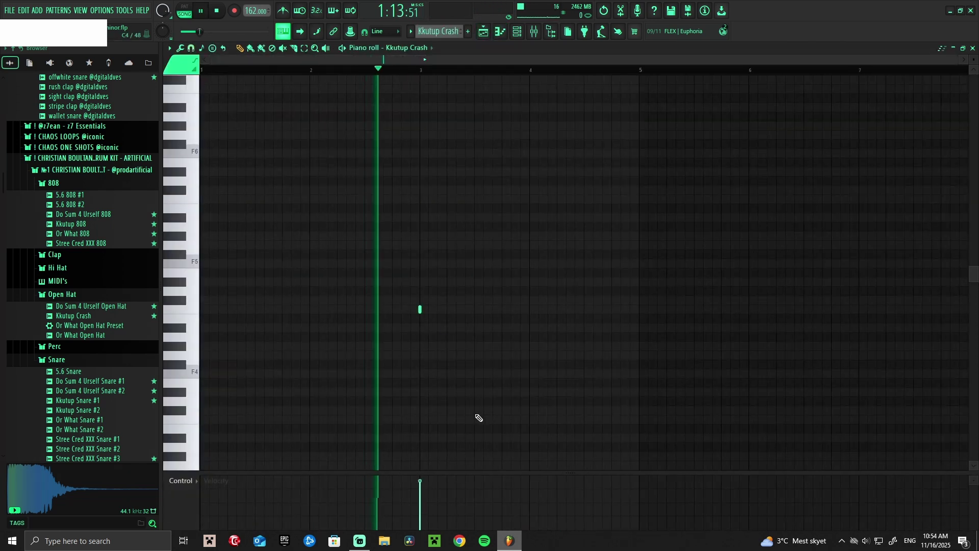
{"action": "key", "text": "space"}
{"action": "key", "text": "F5"}
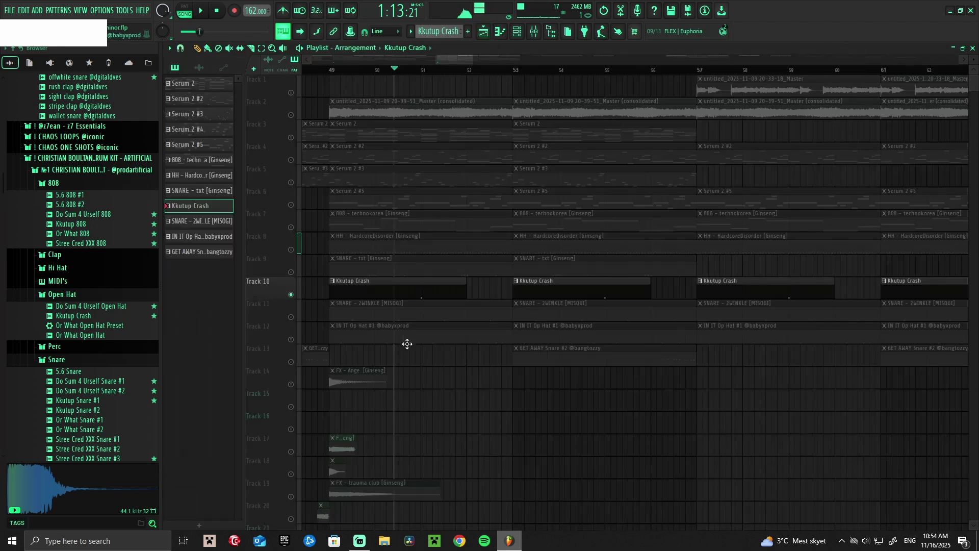
Play back the SNARE - 2WINKLE pattern from Track 11 in pattern mode, and return to the playlist
{"action": "right_click", "coordinate": [292, 316]}
{"action": "double_click", "coordinate": [402, 311]}
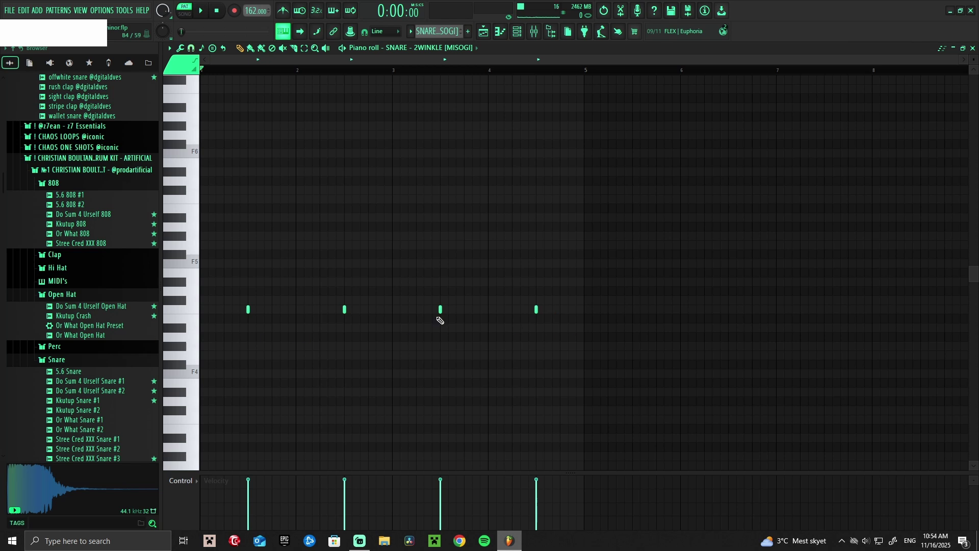
{"action": "key", "text": "space"}
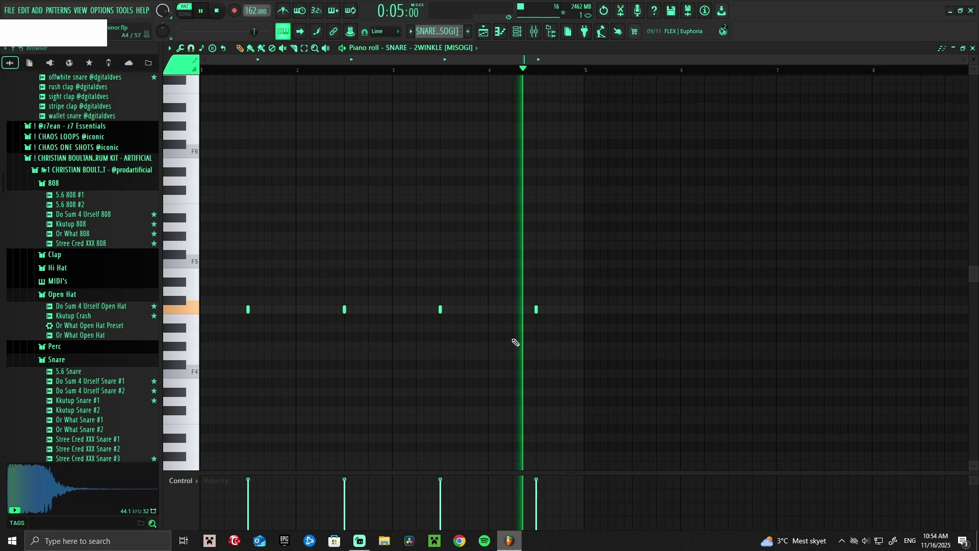
{"action": "key", "text": "space"}
{"action": "left_click", "coordinate": [484, 32]}
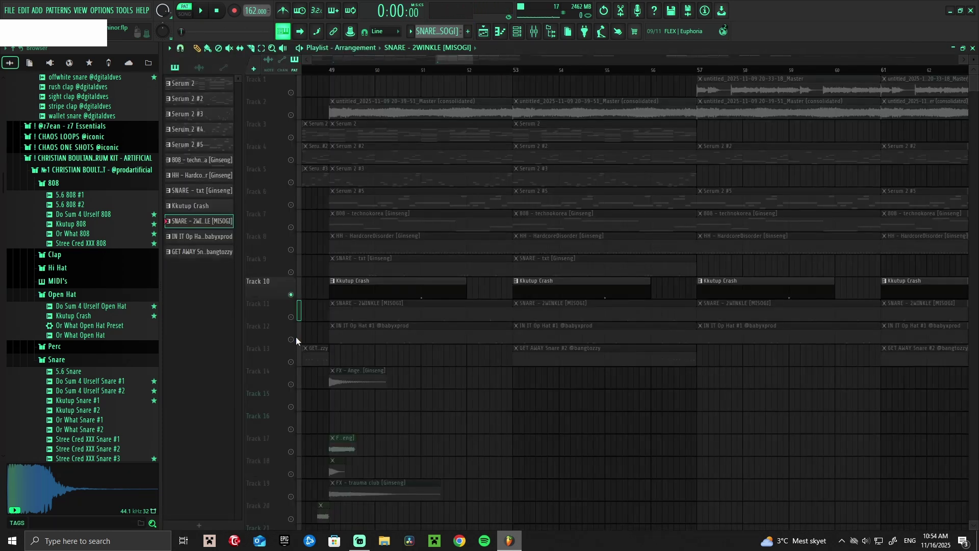
Play back the IN IT Op Hat #1 open-hat pattern from Track 12, and return to the playlist
{"action": "double_click", "coordinate": [360, 338]}
{"action": "key", "text": "space"}
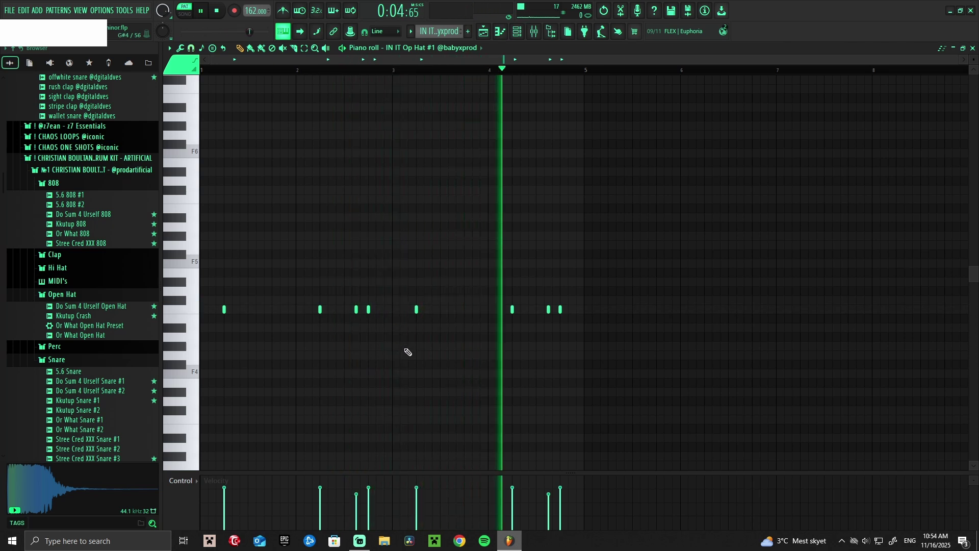
{"action": "key", "text": "space"}
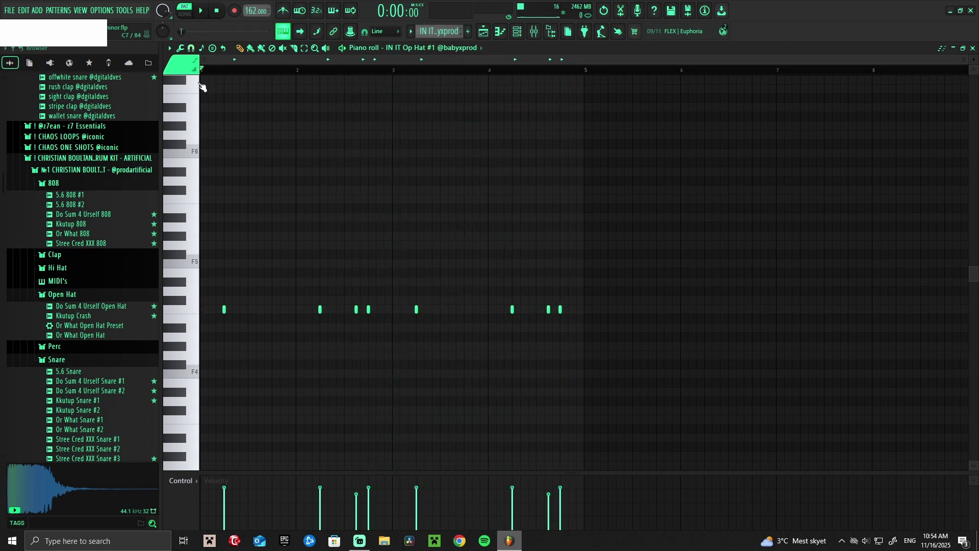
{"action": "key", "text": "F5"}
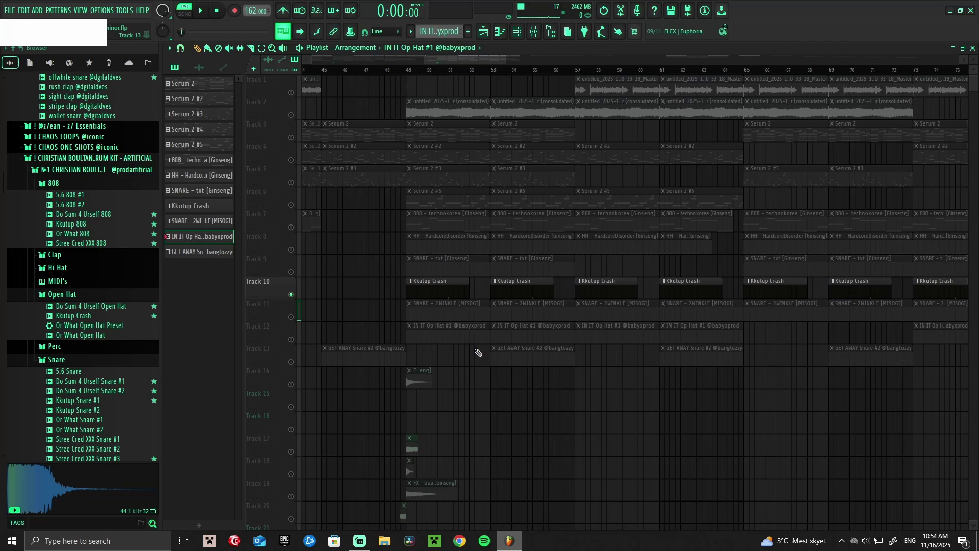
Play back the end of the GET AWAY Snare #2 pattern from Track 13, and return to the playlist
{"action": "double_click", "coordinate": [535, 355]}
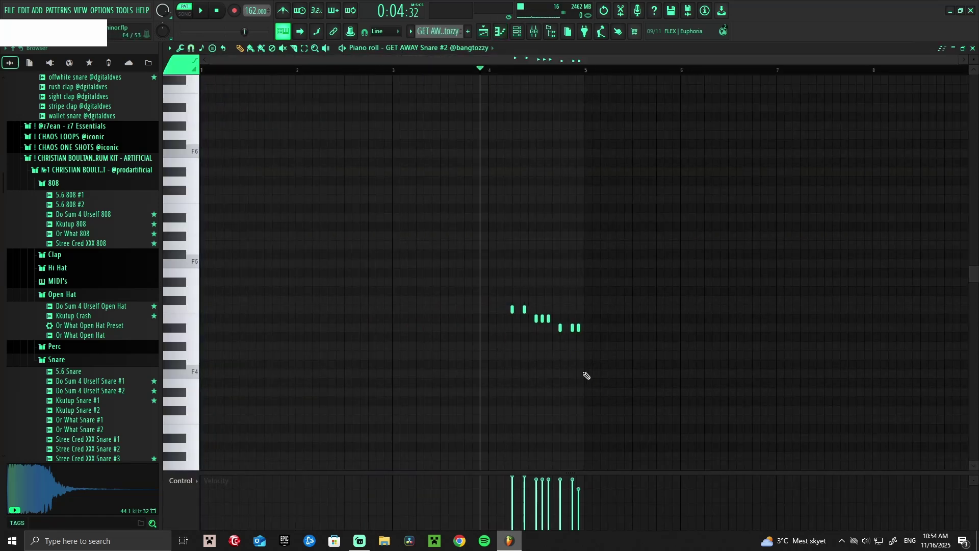
{"action": "key", "text": "space"}
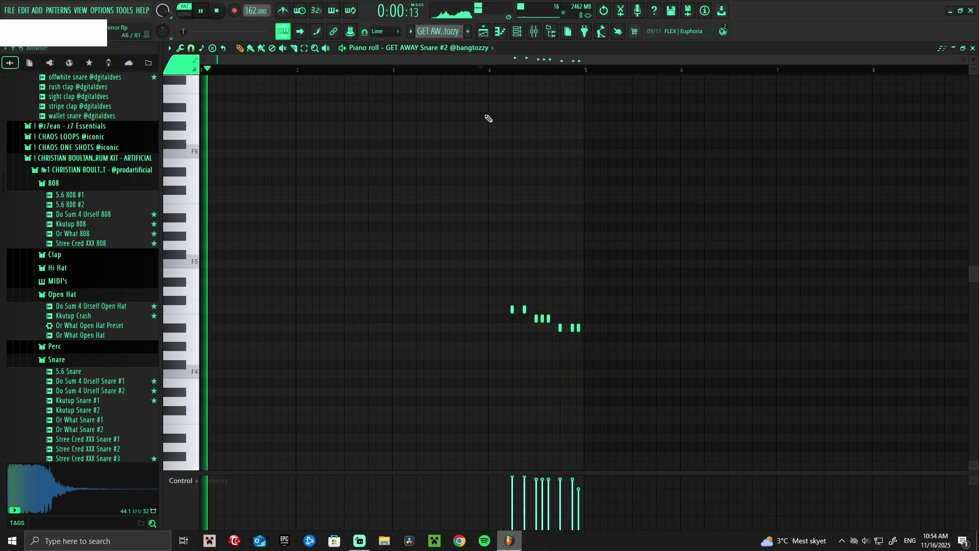
{"action": "key", "text": "space"}
{"action": "key", "text": "F5"}
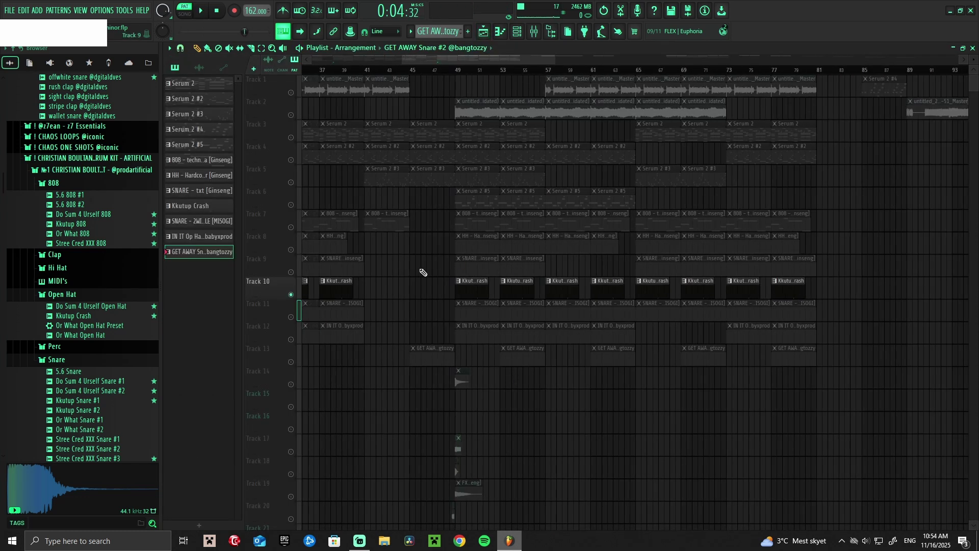
Leave only drum Tracks 7 to 13 active and play back the combined drums in song mode
{"action": "left_click", "coordinate": [291, 229]}
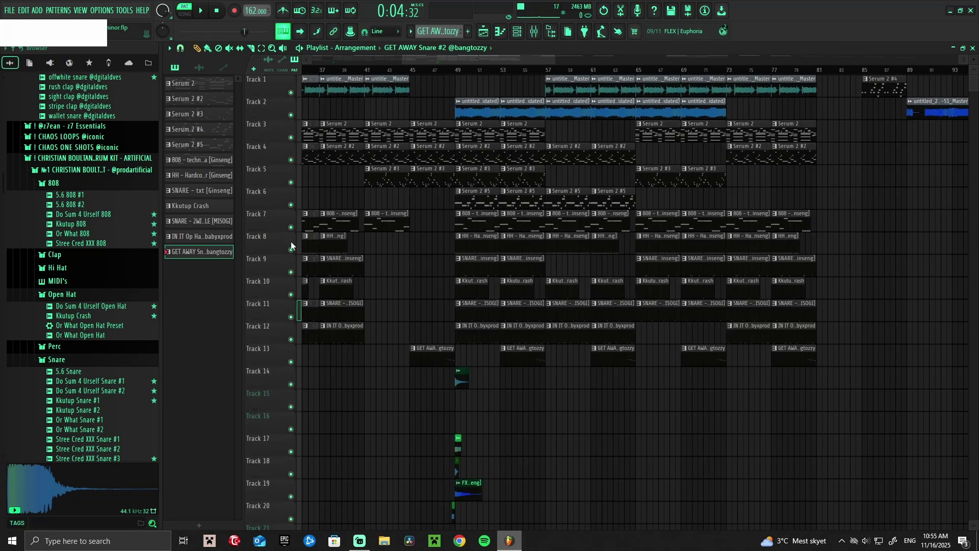
{"action": "left_click", "coordinate": [290, 249]}
{"action": "left_click", "coordinate": [290, 272]}
{"action": "left_click", "coordinate": [291, 294]}
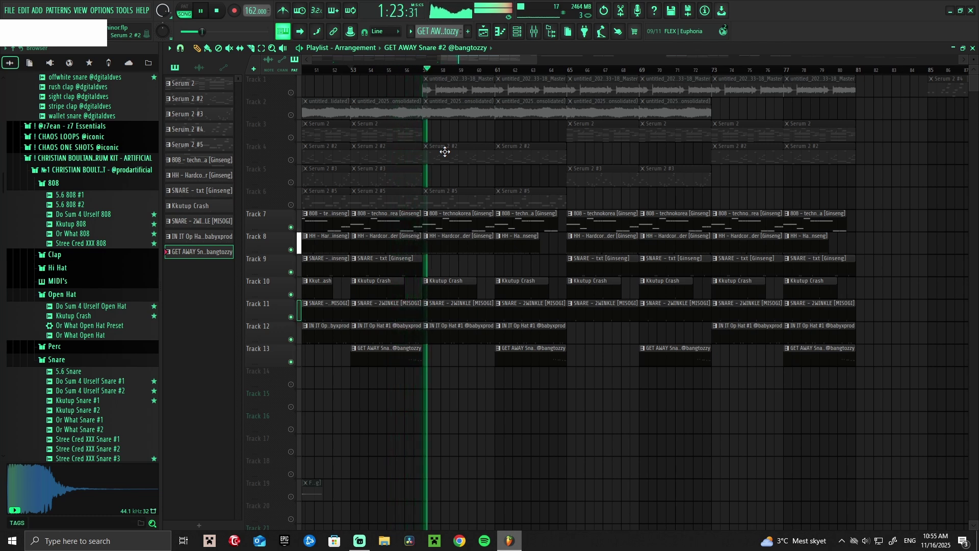
{"action": "scroll", "coordinate": [466, 363], "scroll_direction": "down", "scroll_amount": 3}
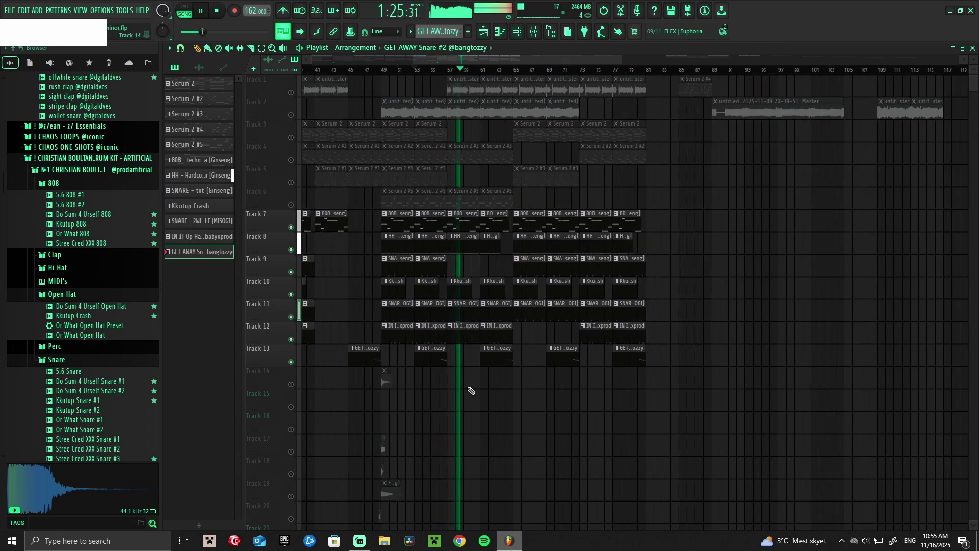
{"action": "key", "text": "space"}
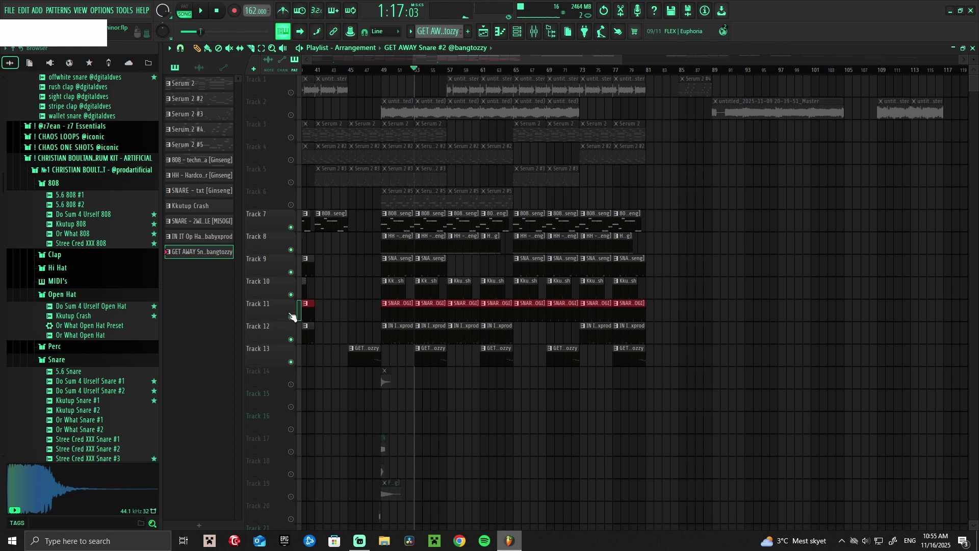
Reactivate all tracks, examine the FX clips on Tracks 14 to 20 around bar 49, and play the lead-in from bar 48
{"action": "scroll", "coordinate": [305, 347], "scroll_direction": "down", "scroll_amount": 6}
{"action": "scroll", "coordinate": [322, 364], "scroll_direction": "up", "scroll_amount": 5}
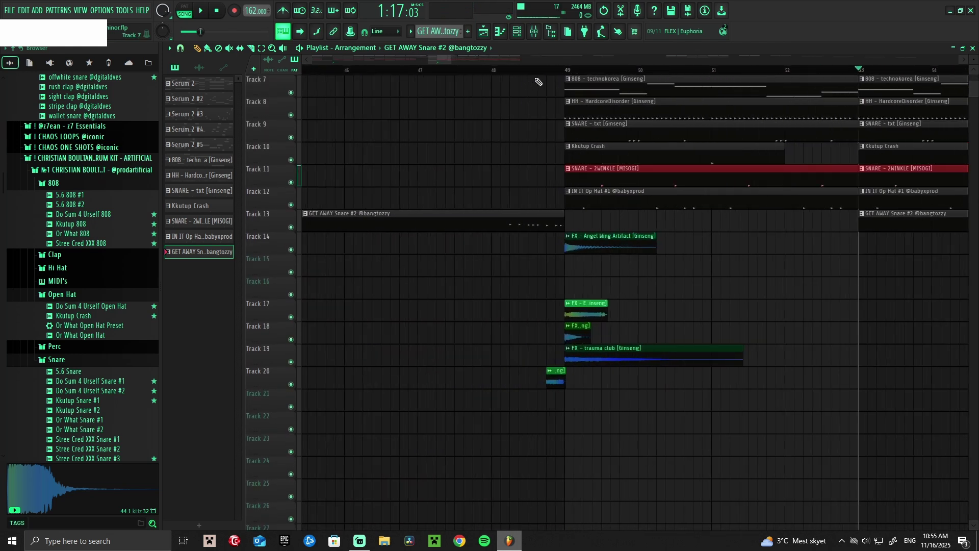
{"action": "scroll", "coordinate": [479, 143], "scroll_direction": "right", "scroll_amount": 1}
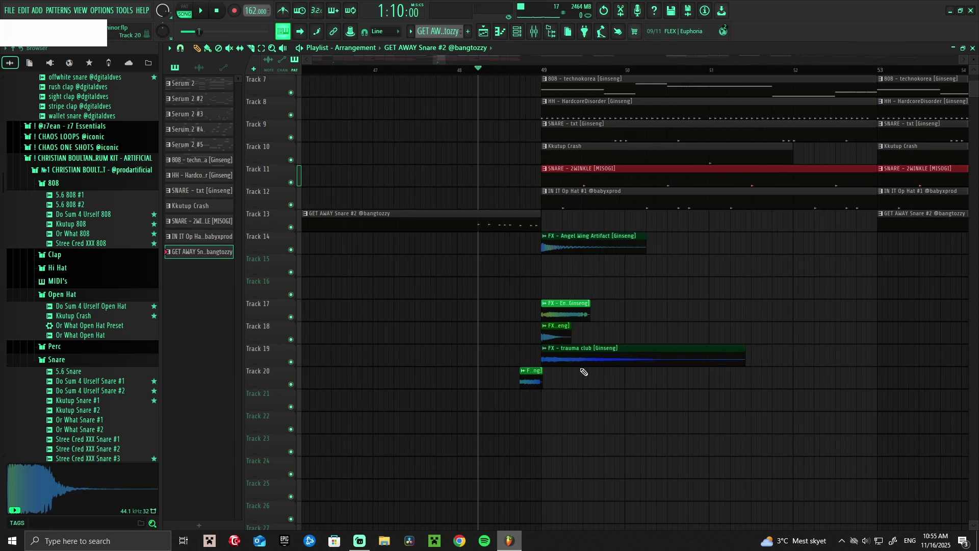
{"action": "scroll", "coordinate": [582, 371], "scroll_direction": "up", "scroll_amount": 3}
{"action": "scroll", "coordinate": [607, 426], "scroll_direction": "down", "scroll_amount": 2}
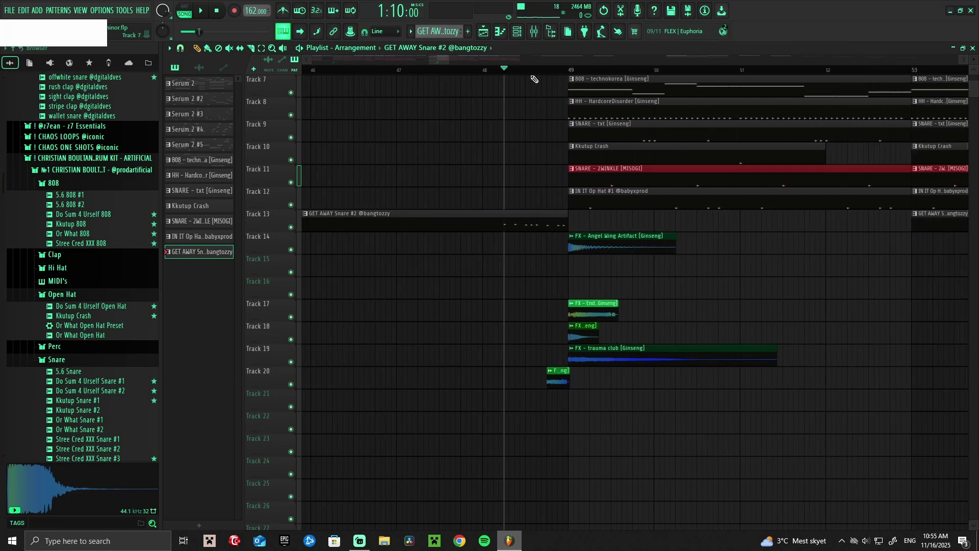
{"action": "key", "text": "space"}
{"action": "scroll", "coordinate": [610, 410], "scroll_direction": "down", "scroll_amount": 2}
{"action": "key", "text": "space"}
{"action": "key", "text": "space"}
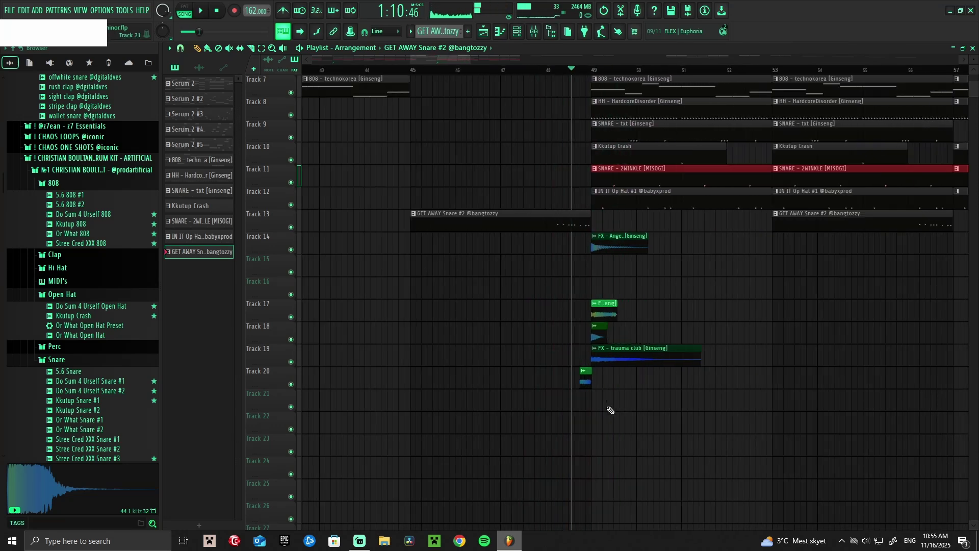
View the whole playlist arrangement across all tracks from bar 1 onward
{"action": "scroll", "coordinate": [739, 354], "scroll_direction": "down", "scroll_amount": 5}
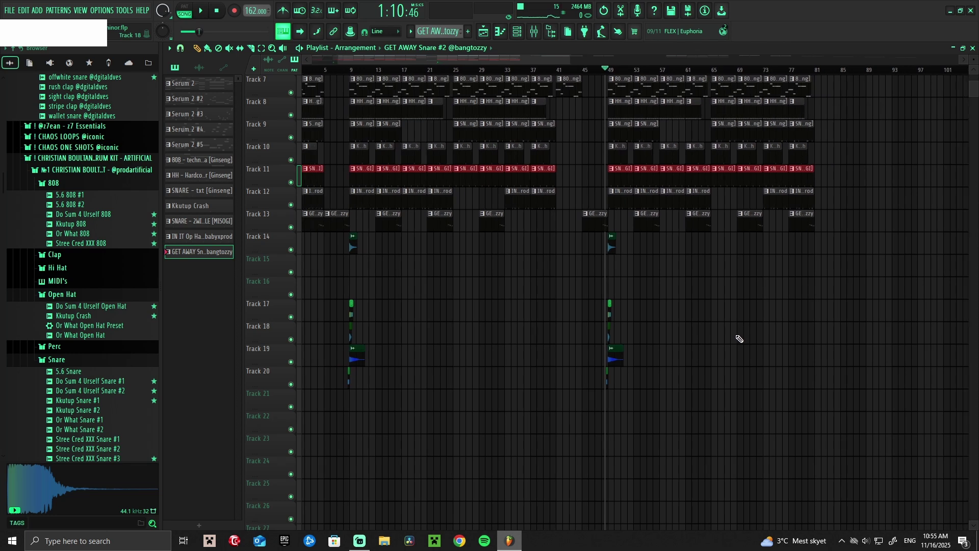
{"action": "scroll", "coordinate": [619, 406], "scroll_direction": "down", "scroll_amount": 3}
{"action": "scroll", "coordinate": [771, 320], "scroll_direction": "up", "scroll_amount": 3}
{"action": "scroll", "coordinate": [743, 313], "scroll_direction": "down", "scroll_amount": 1}
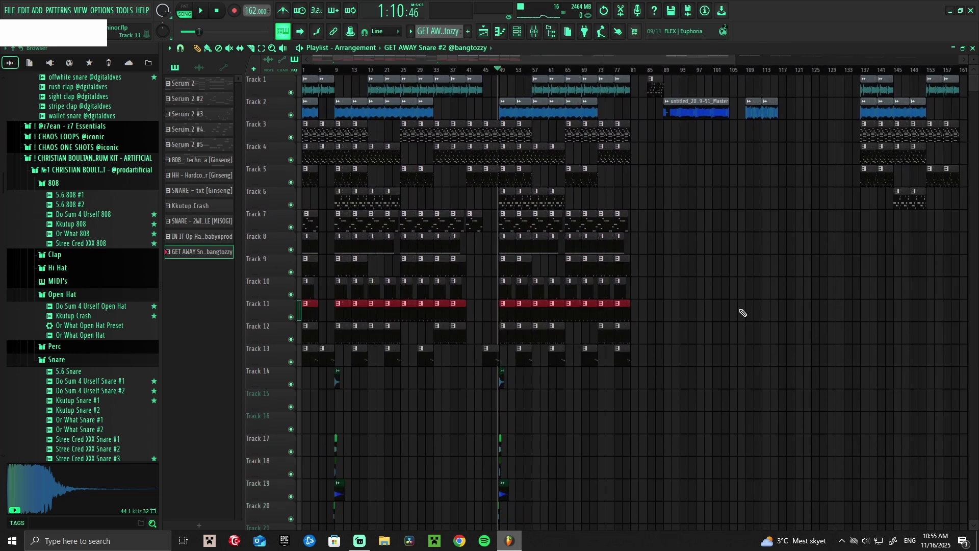